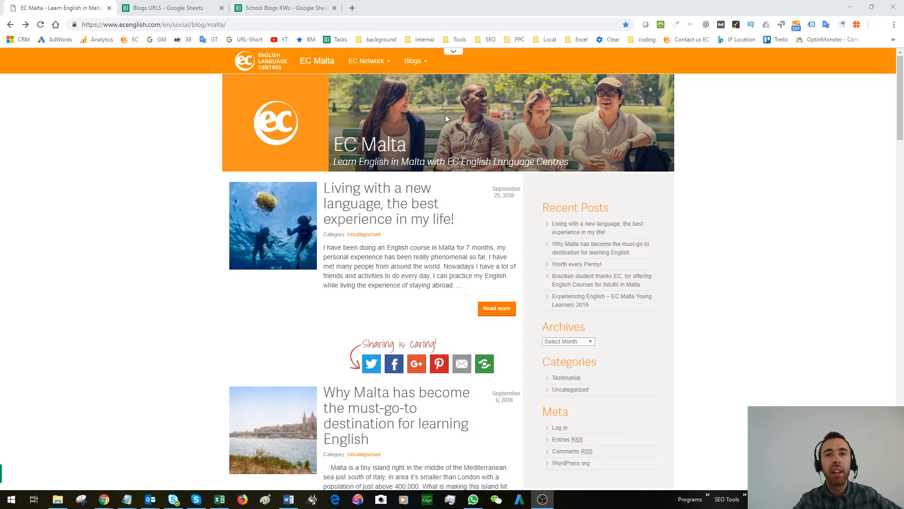
click(415, 61)
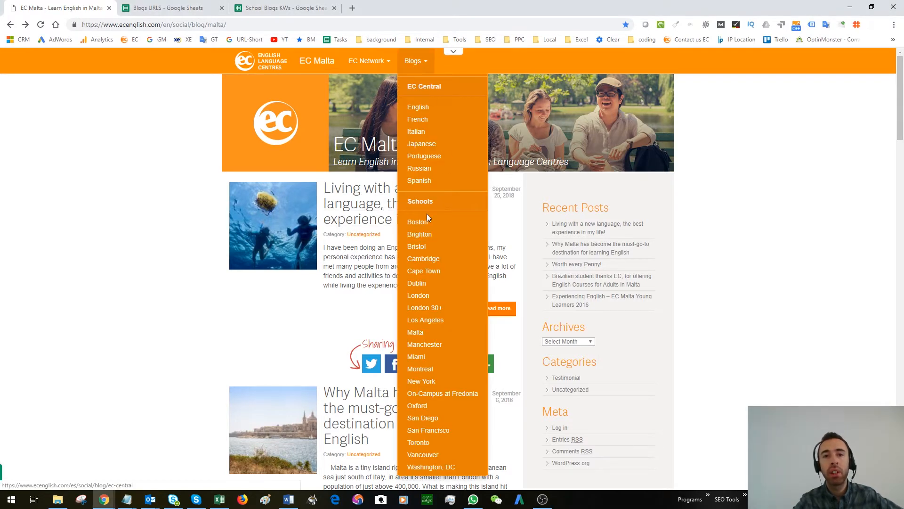
click(172, 290)
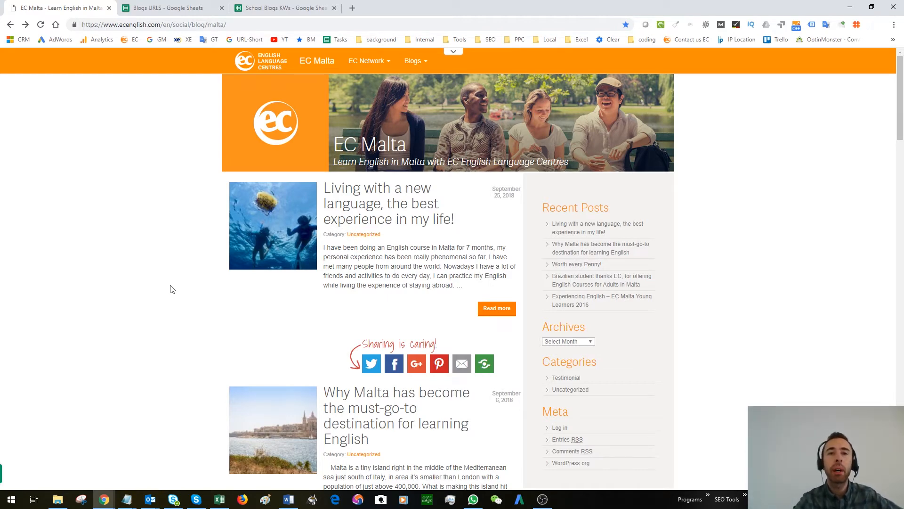
Copy the Malta blog's CMS login URL from the Blogs URLS spreadsheet
click(165, 8)
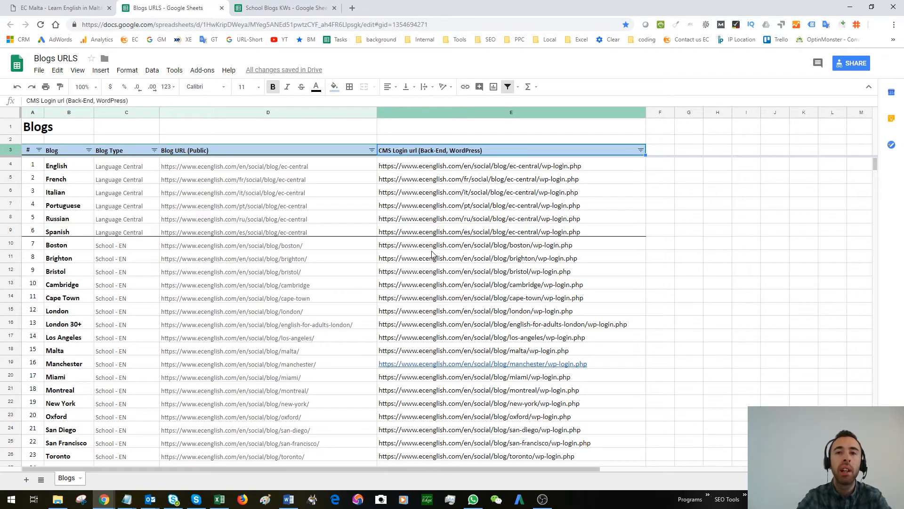
click(67, 246)
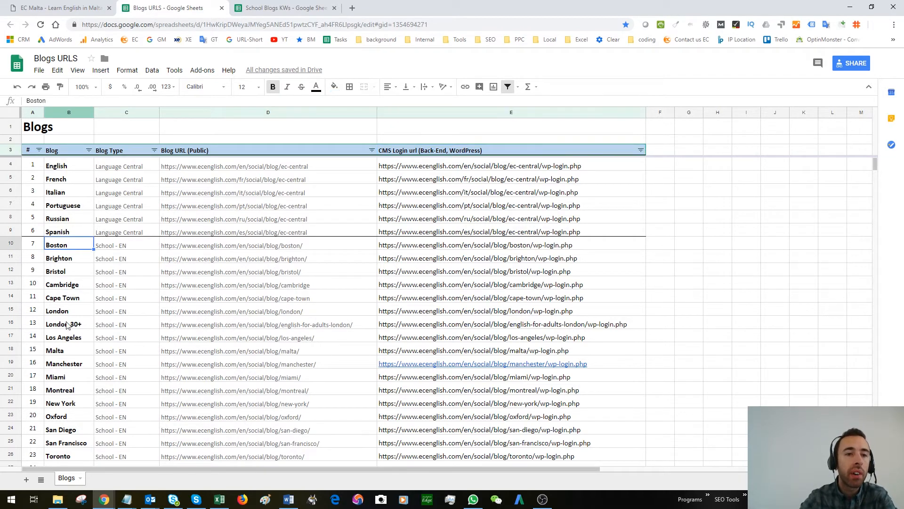
click(70, 354)
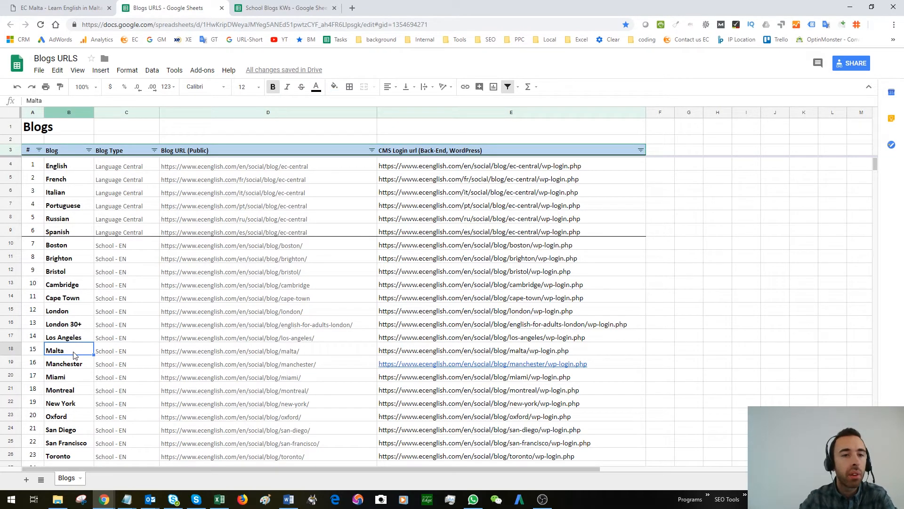
click(415, 356)
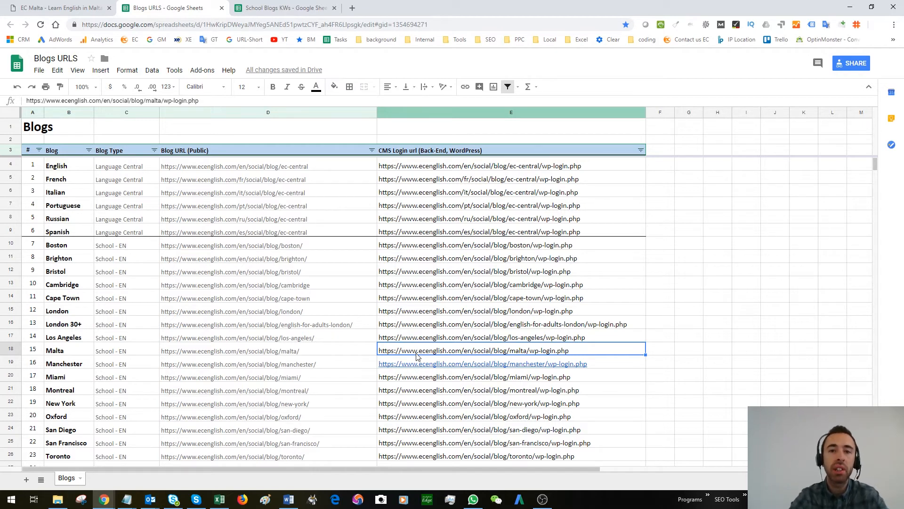
key(ctrl+c)
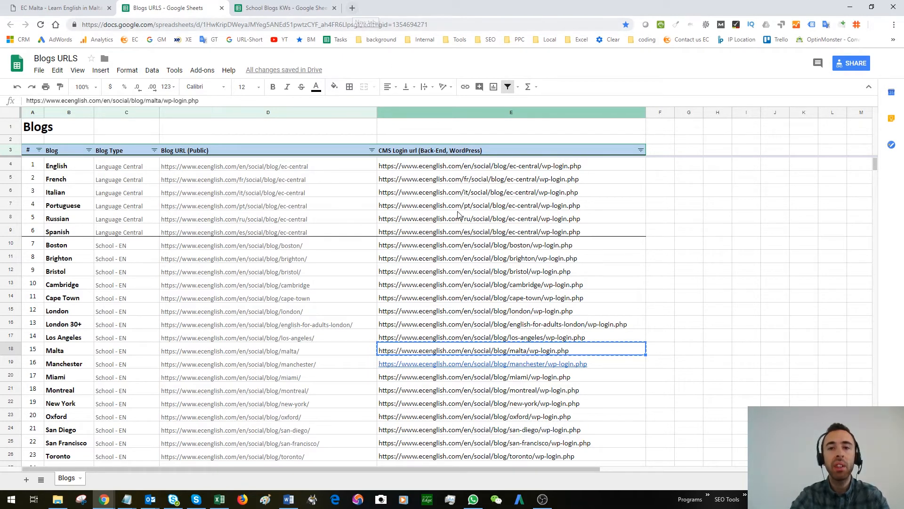
Open the copied Malta WordPress login address in a new browser tab
click(352, 8)
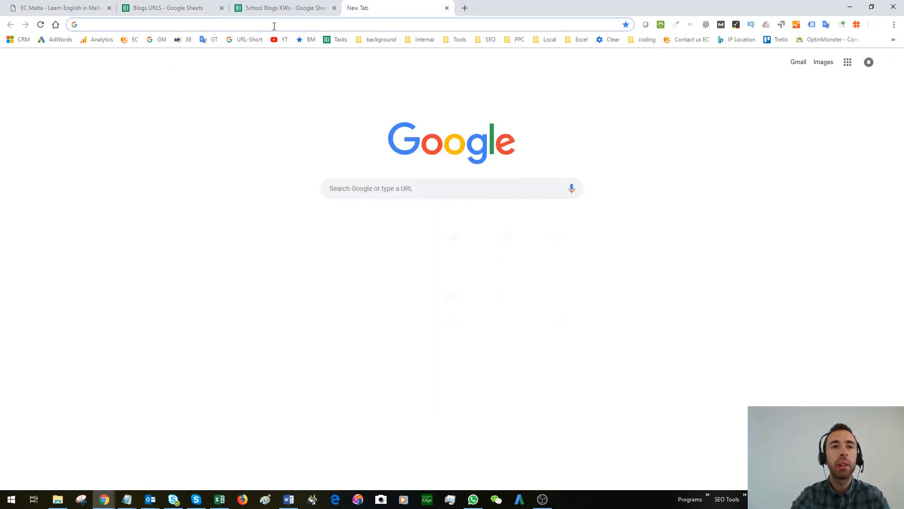
key(ctrl+v)
key(Return)
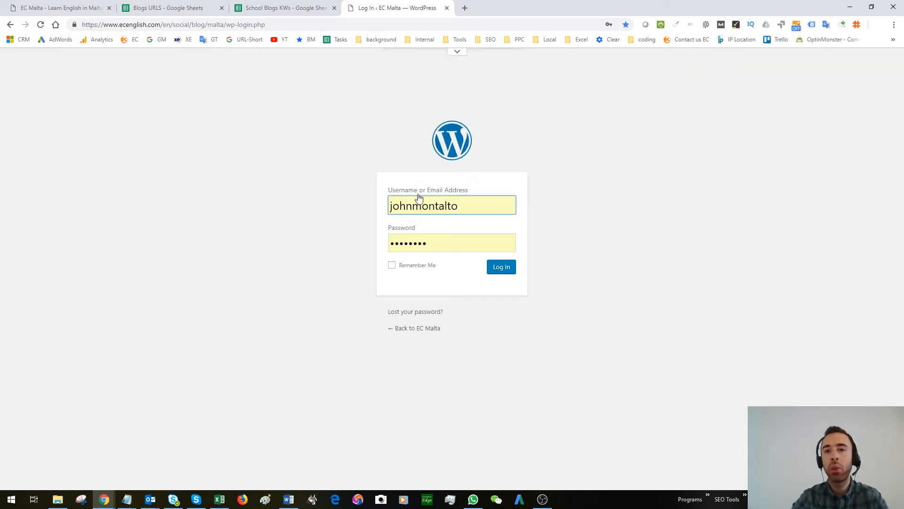
Log in to the EC Malta WordPress site with the prefilled credentials and the Remember Me option
drag(462, 206, 373, 210)
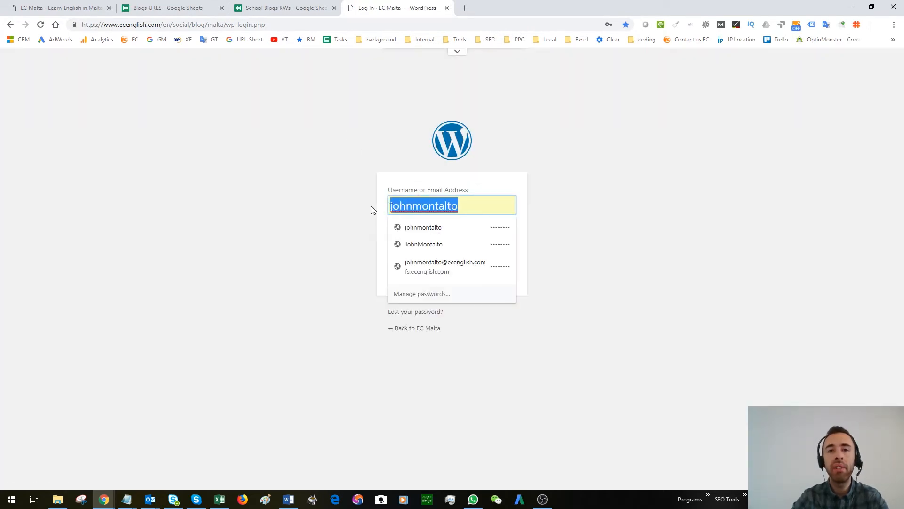
click(355, 206)
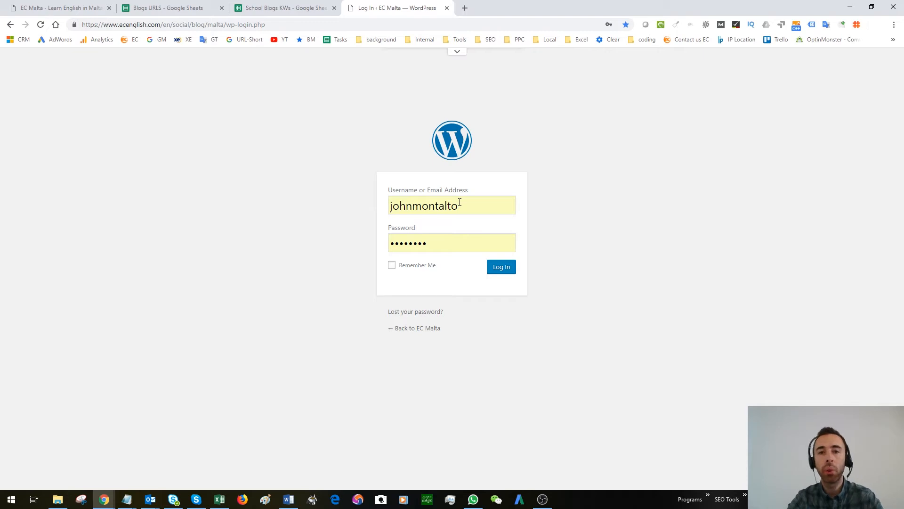
click(392, 266)
click(504, 268)
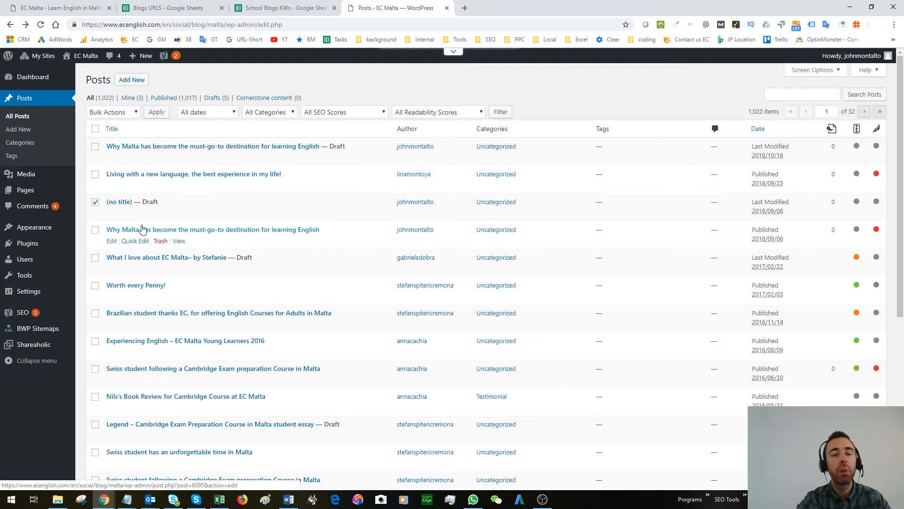
Create a new post and paste the title "Why Malta has become the must-go-to destination for Learning English"
click(94, 204)
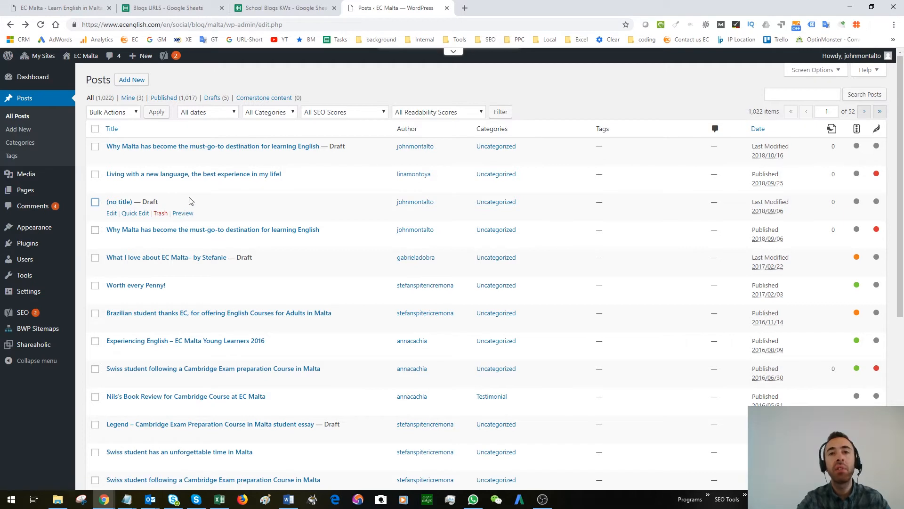
click(134, 81)
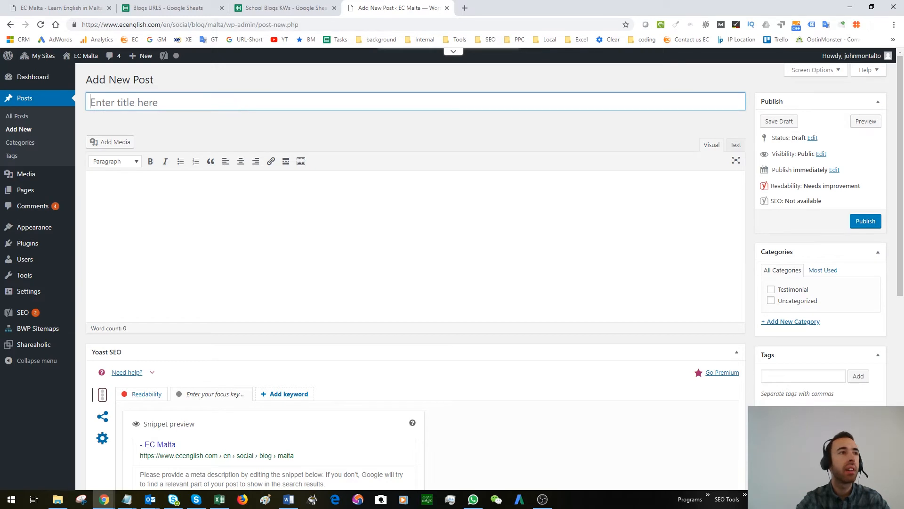
key(alt+Tab)
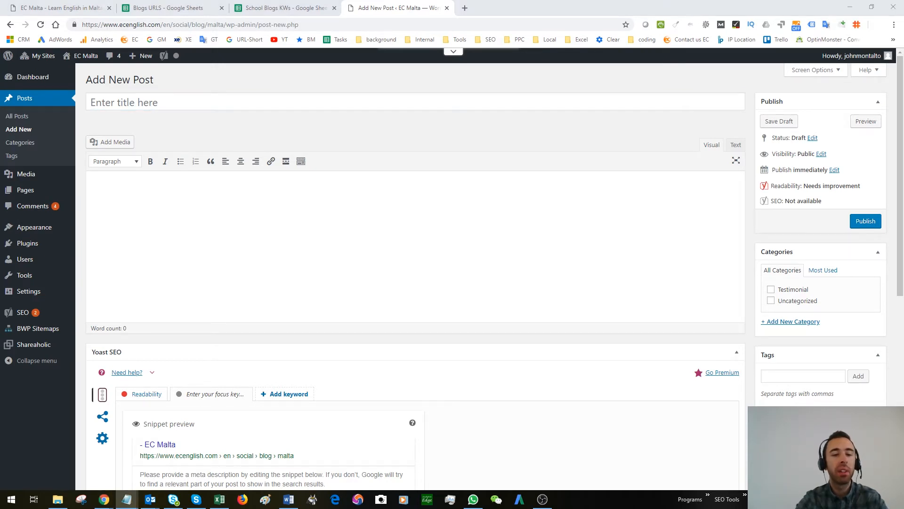
click(121, 100)
key(ctrl+v)
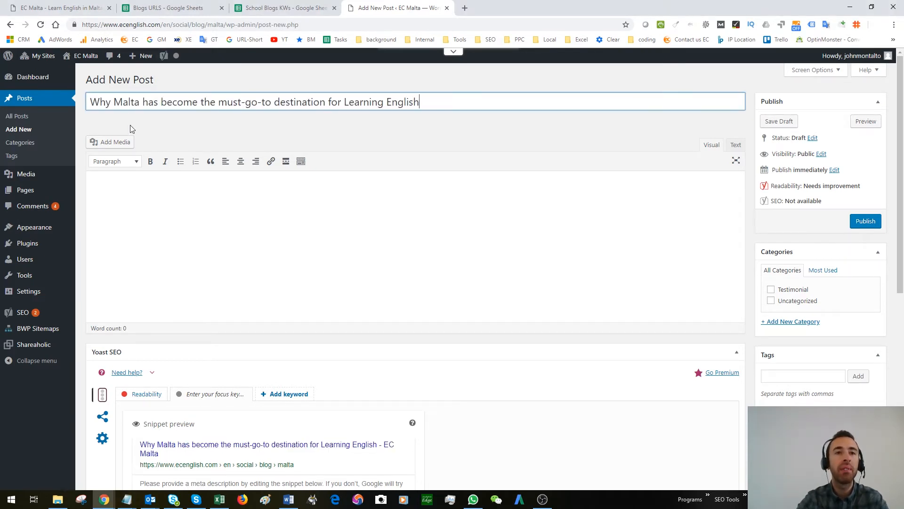
Copy the prepared Malta article text from the text document and paste it into the post body
click(151, 200)
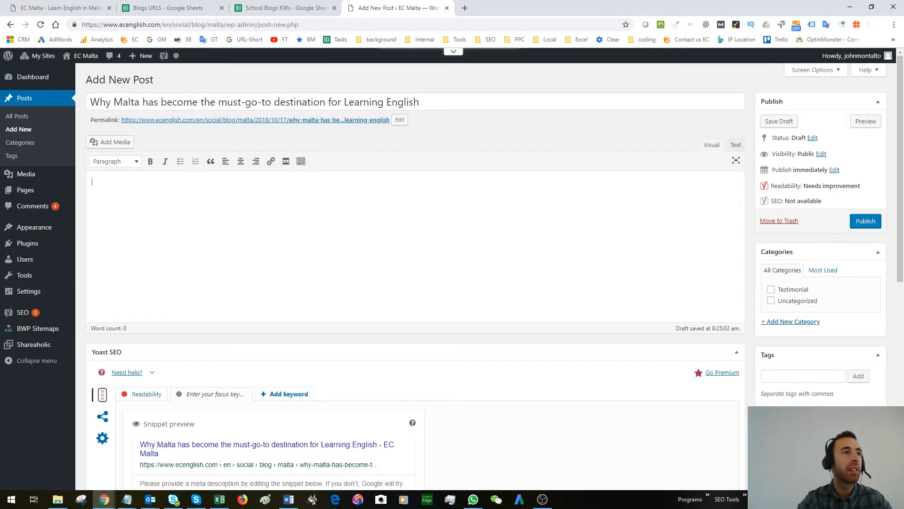
key(alt+Tab)
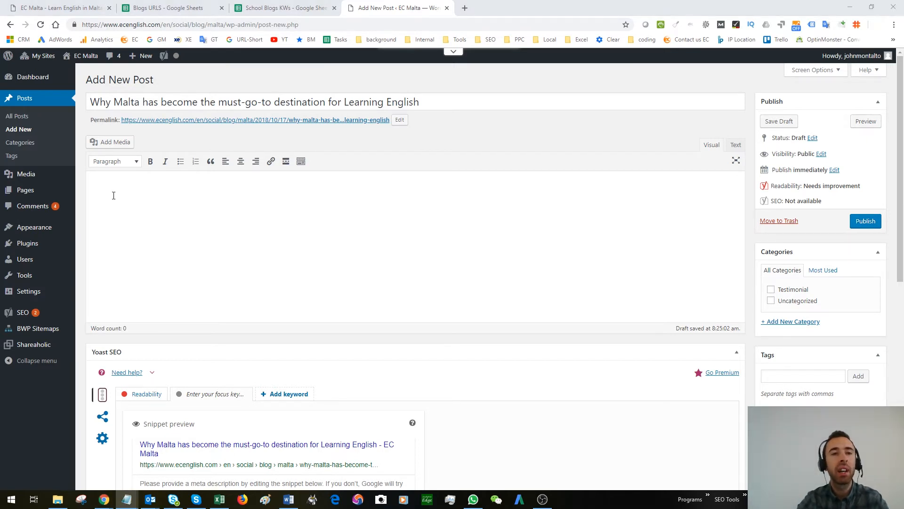
click(131, 191)
key(ctrl+v)
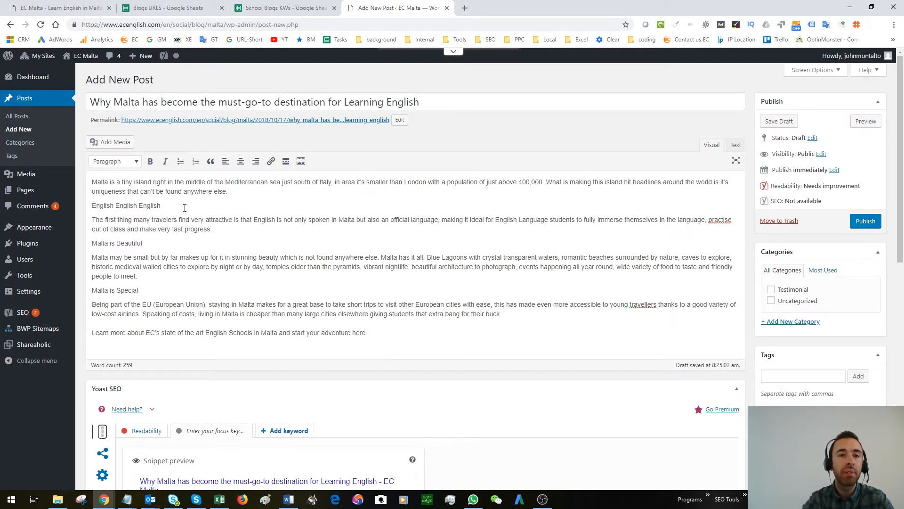
Format the lines "English English English", "Malta is Beautiful" and "Malta is Special" in the post body as Heading 2
drag(184, 204, 93, 205)
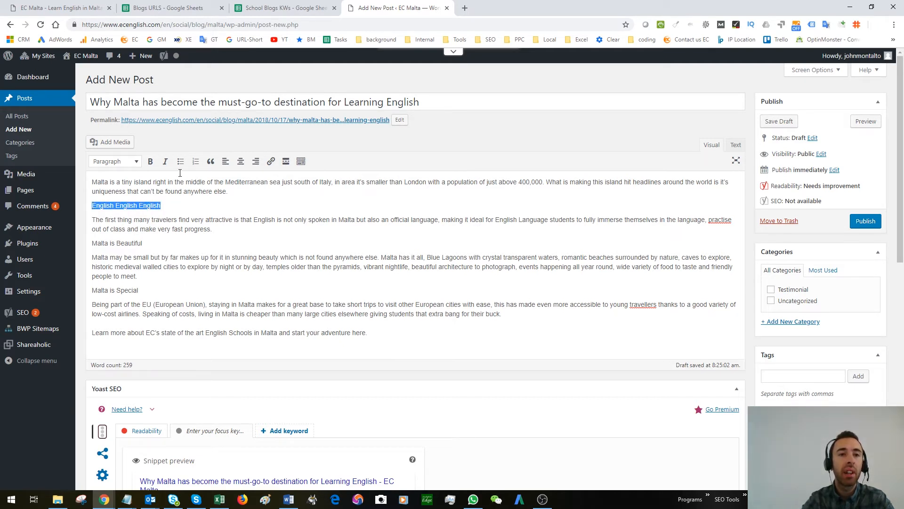
click(137, 164)
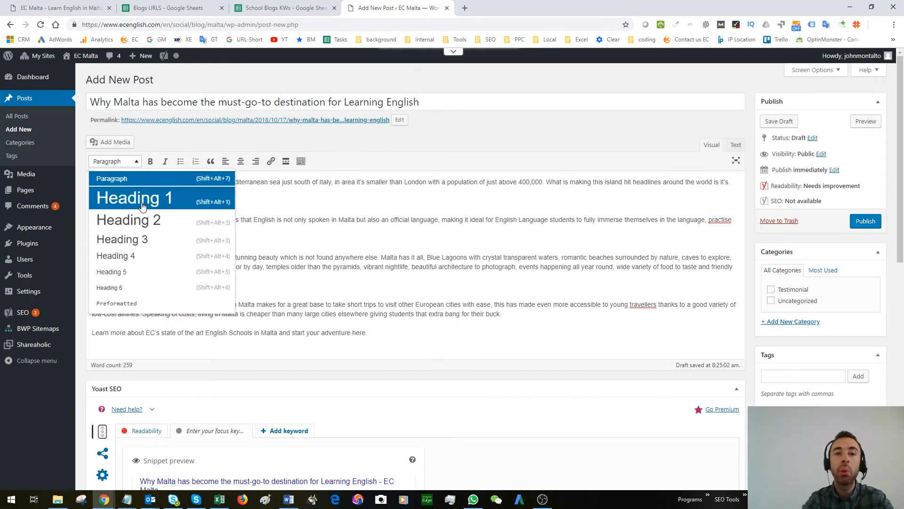
click(144, 222)
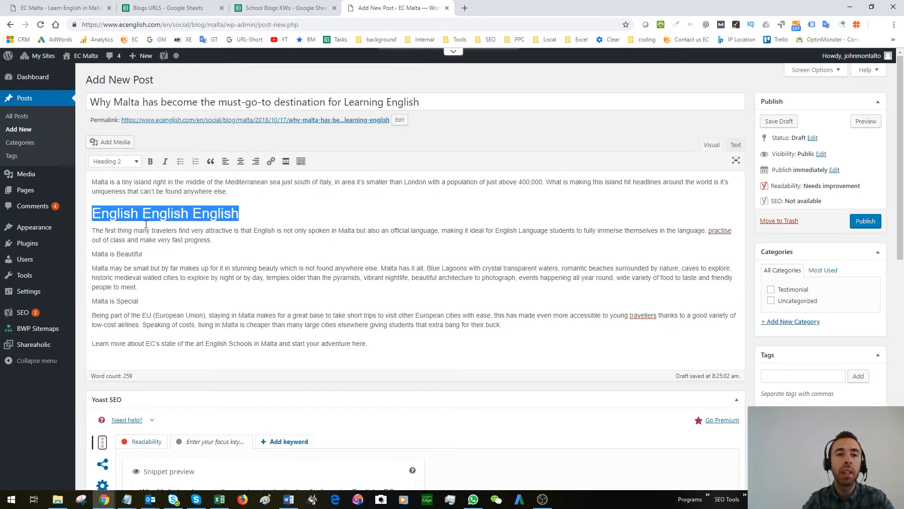
click(165, 255)
drag(158, 255, 91, 256)
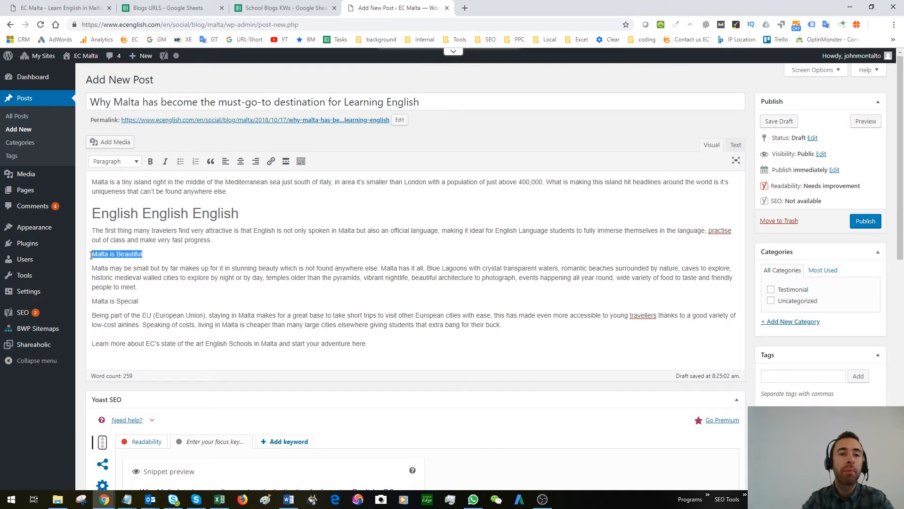
click(137, 161)
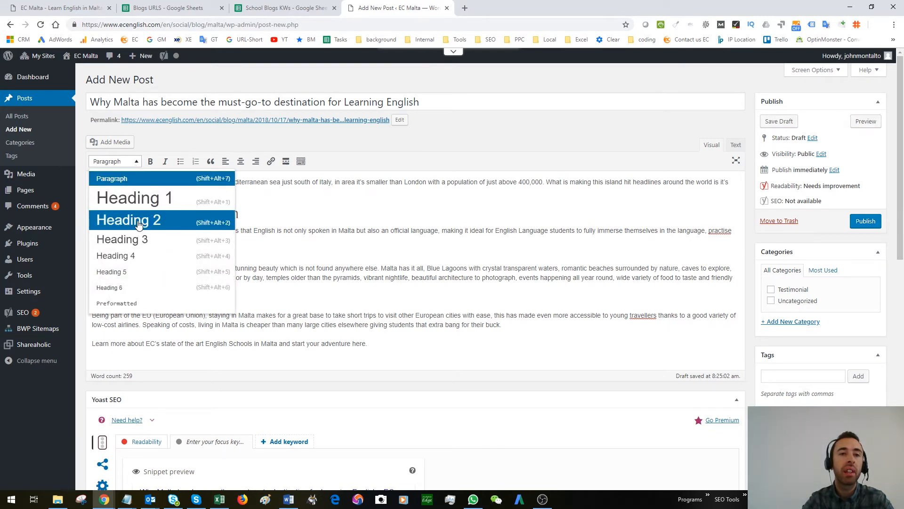
click(141, 220)
drag(139, 312, 91, 312)
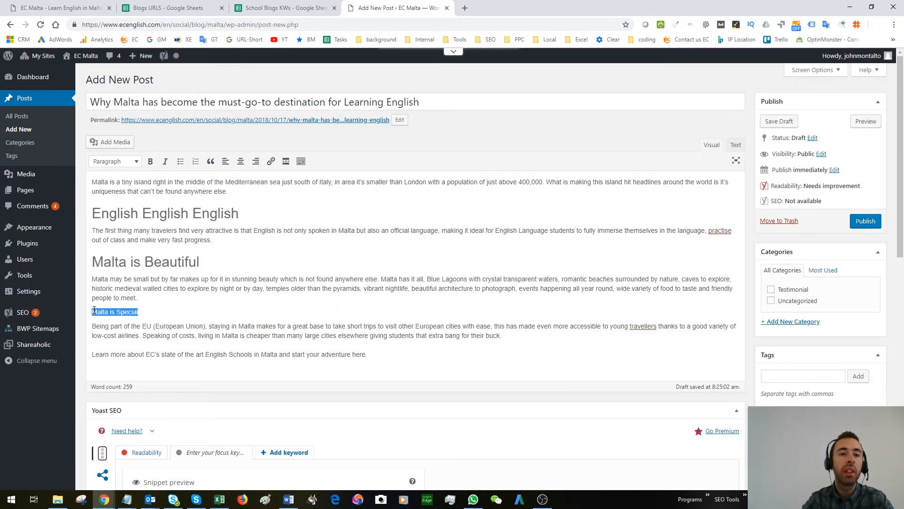
click(136, 162)
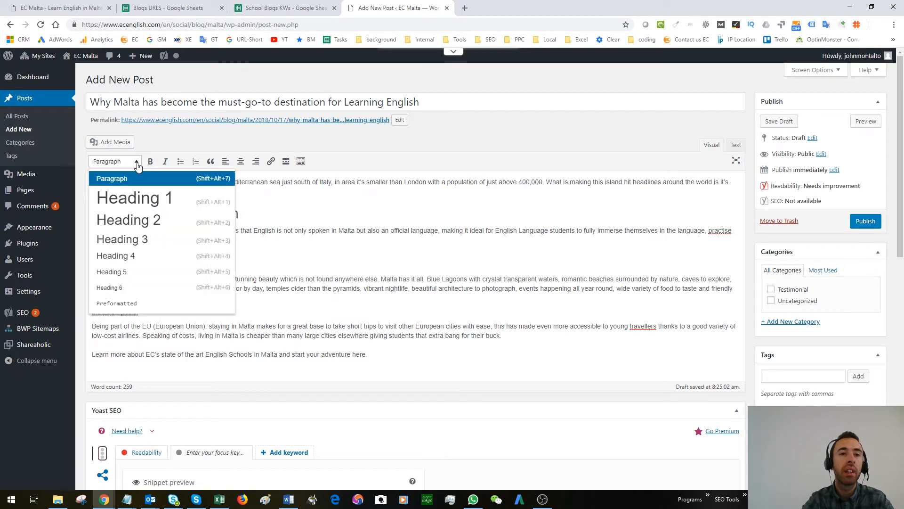
click(137, 219)
click(341, 347)
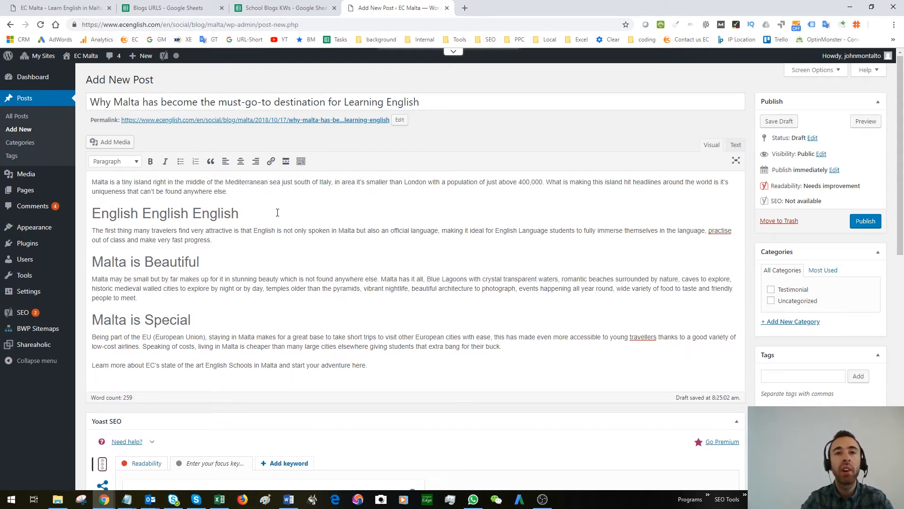
Examine the SEO keywords and their hyperlink destination URLs on the Malta sheet of the School Blogs KWs spreadsheet
click(285, 8)
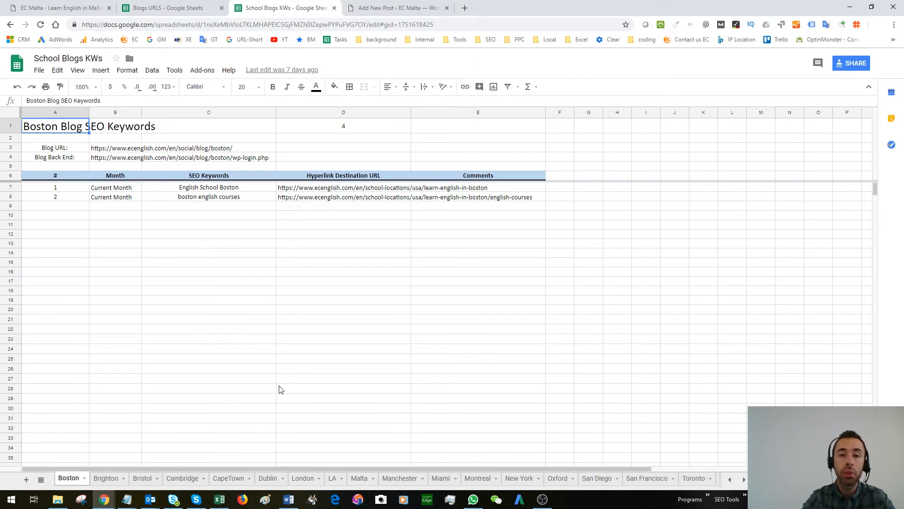
click(358, 480)
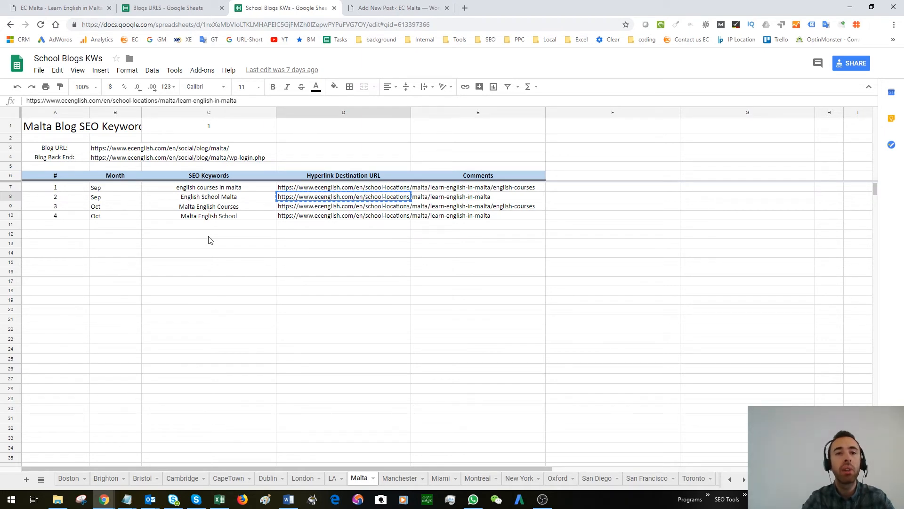
click(217, 200)
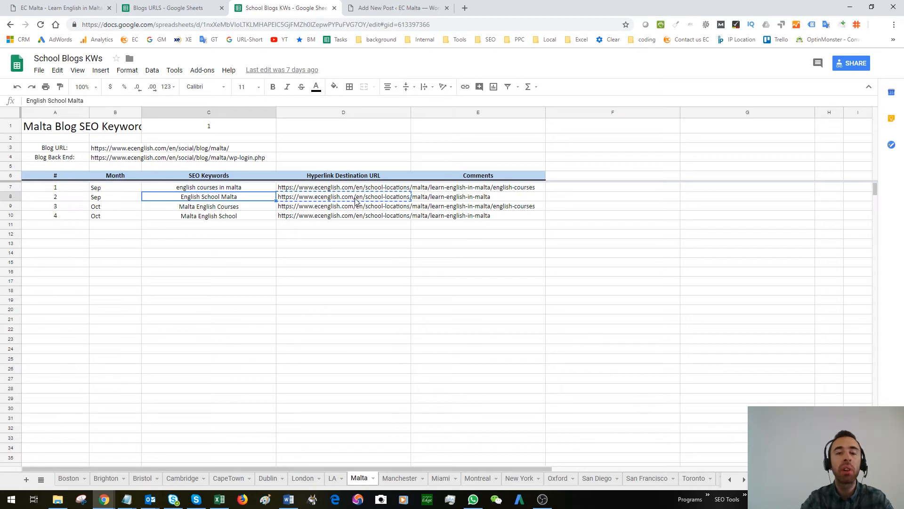
click(233, 211)
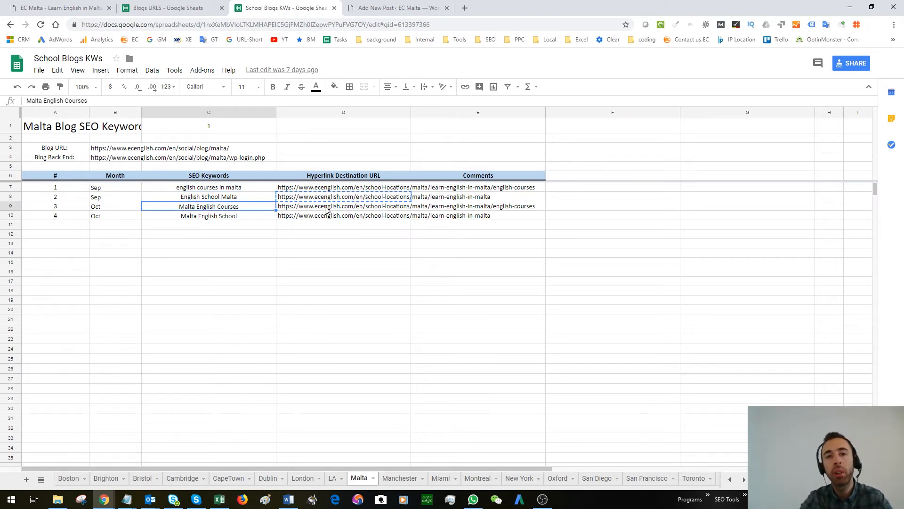
click(219, 218)
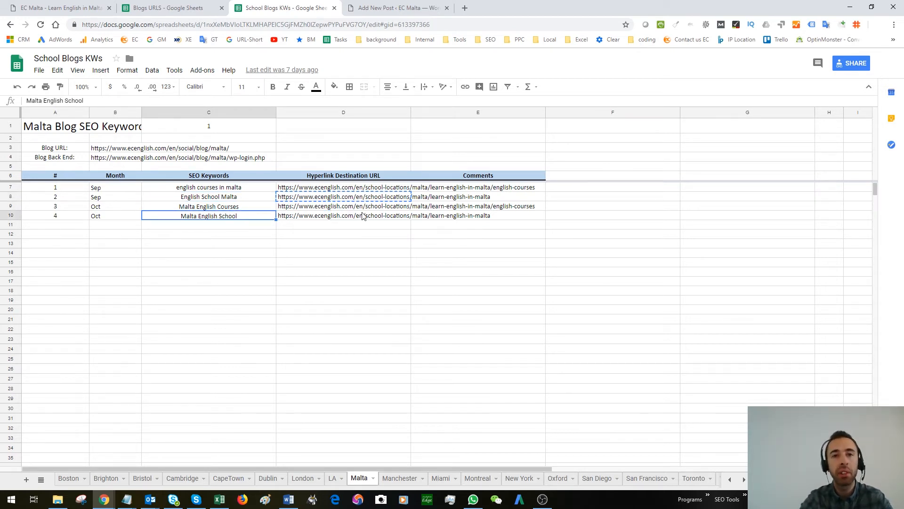
click(230, 198)
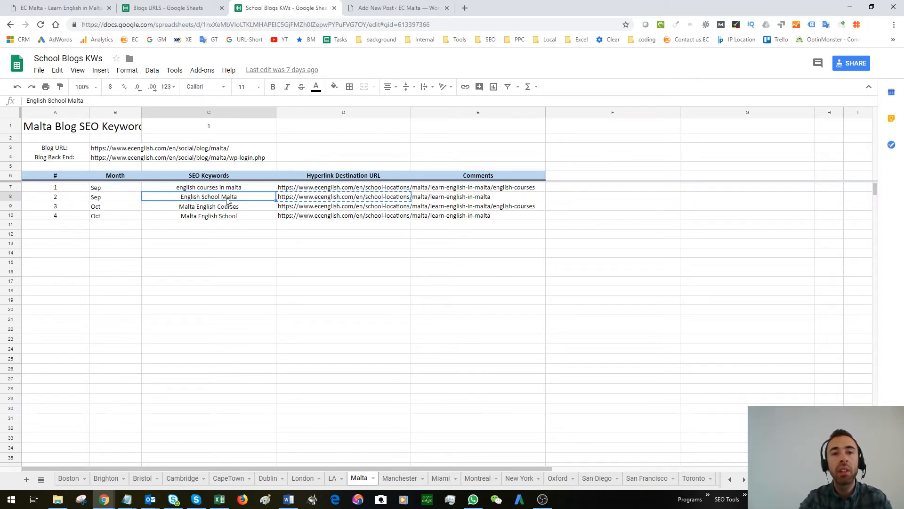
click(293, 198)
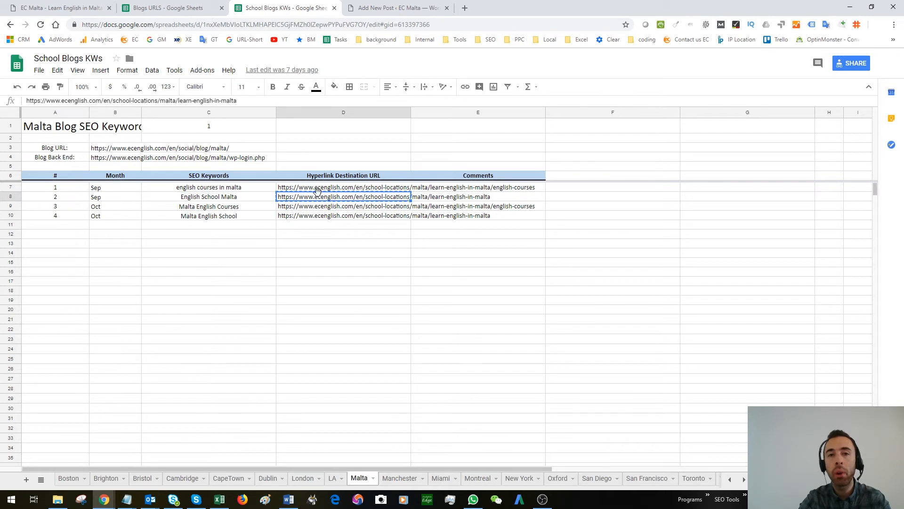
click(252, 202)
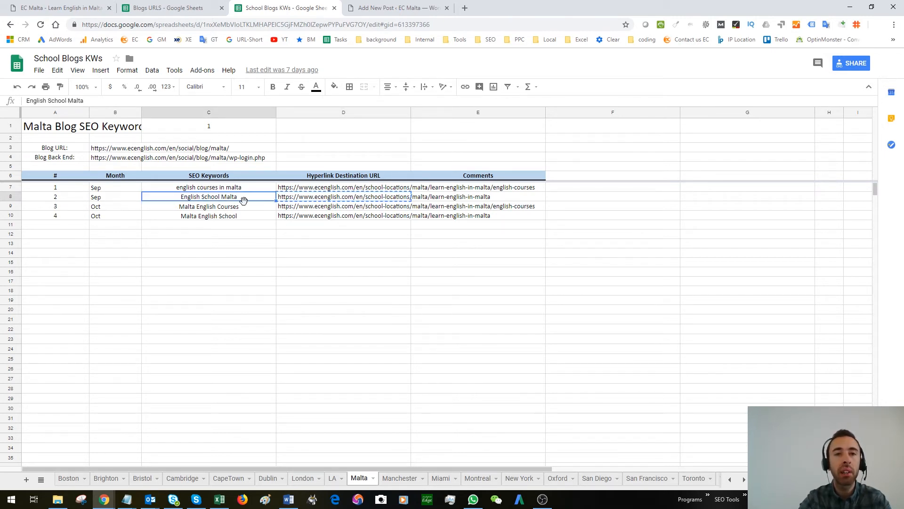
click(299, 200)
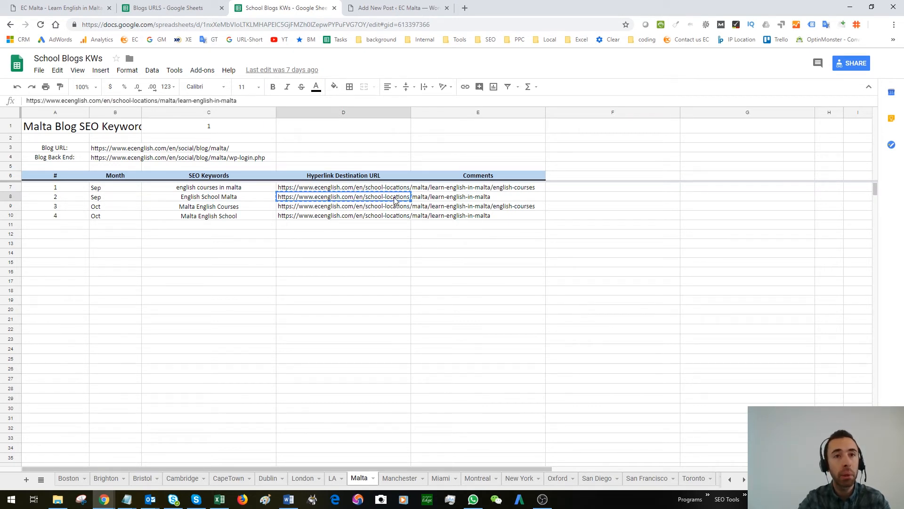
click(388, 8)
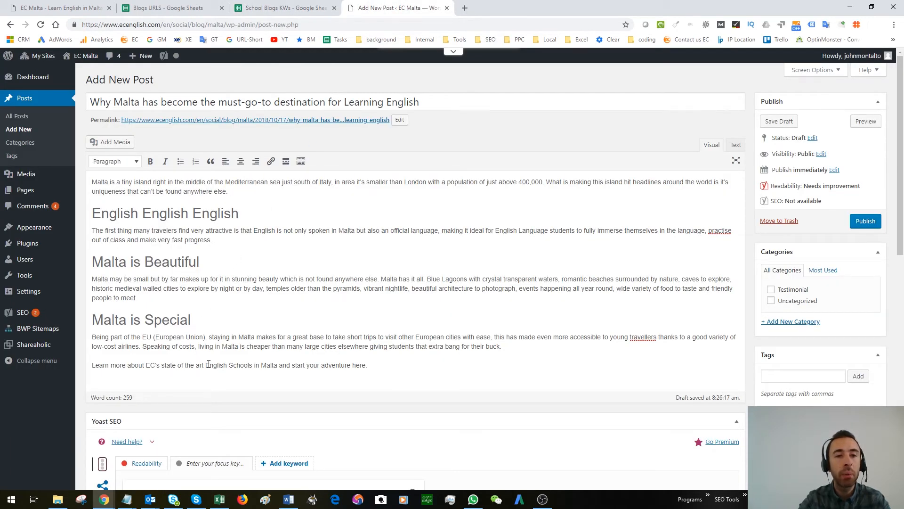
drag(206, 367, 280, 364)
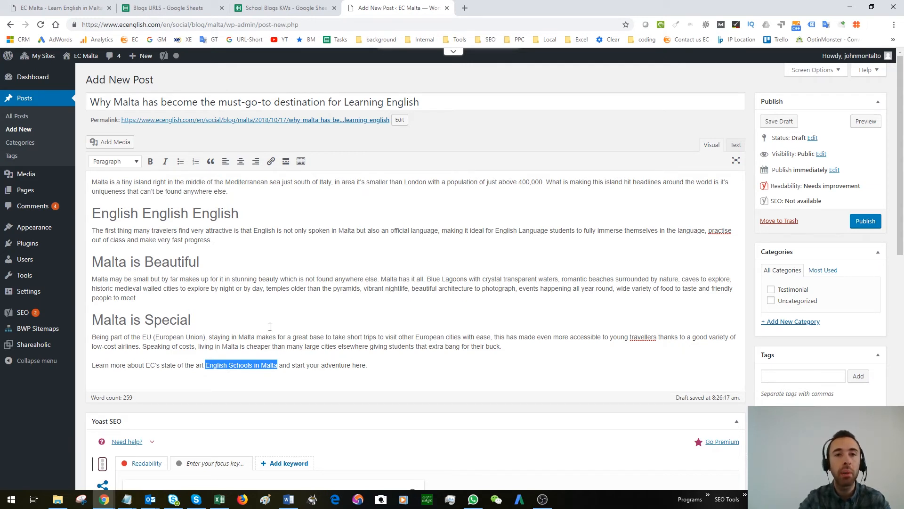
click(271, 162)
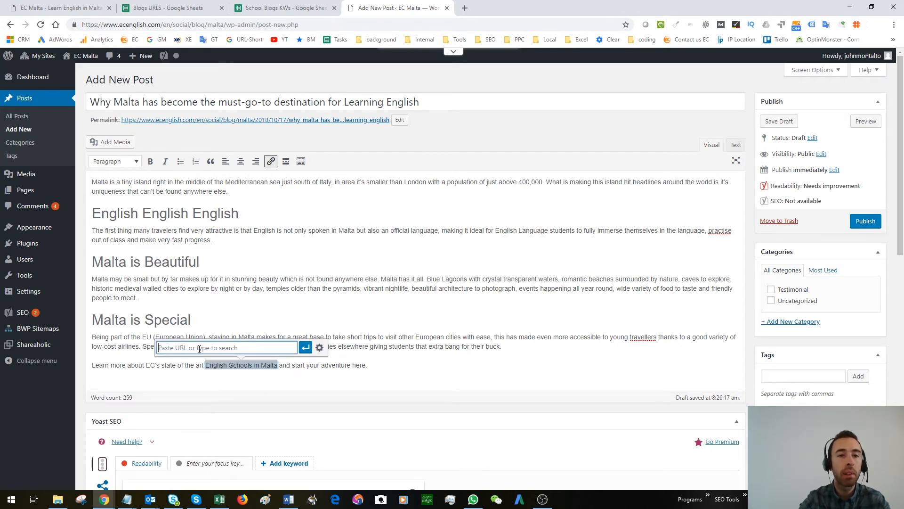
key(ctrl+v)
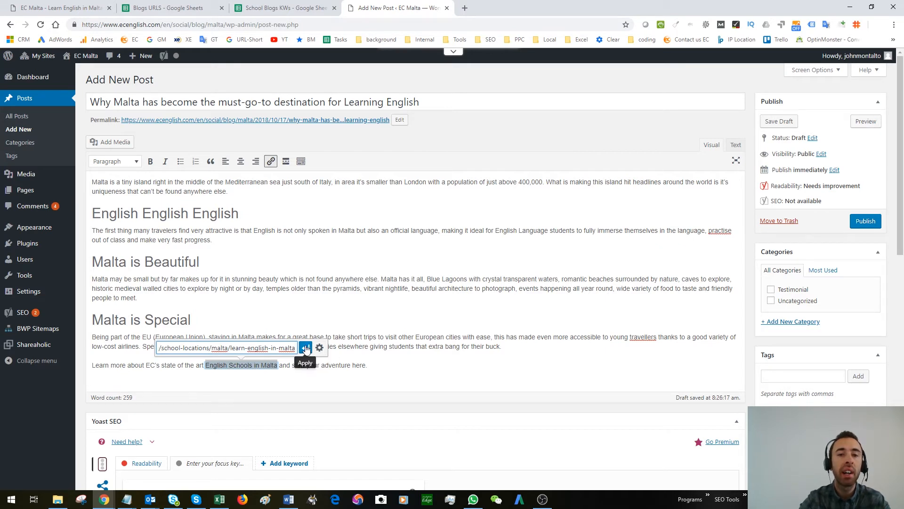
click(306, 348)
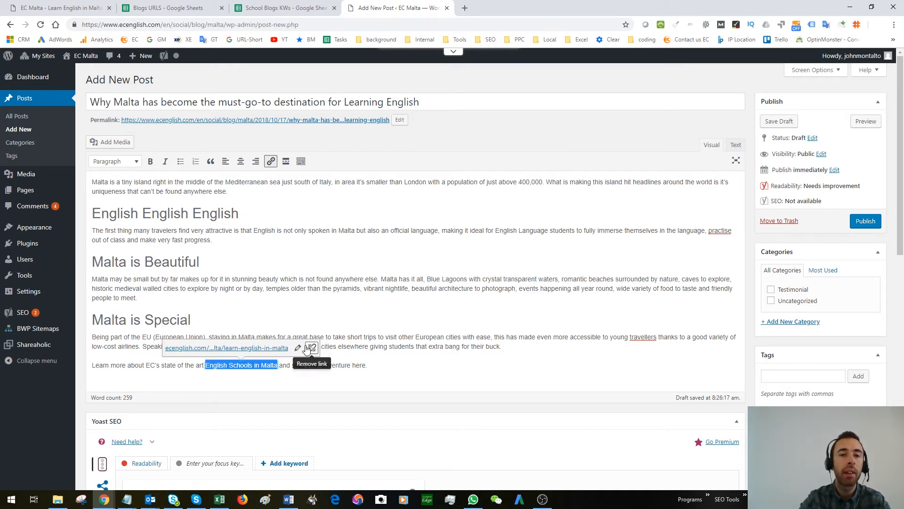
click(279, 314)
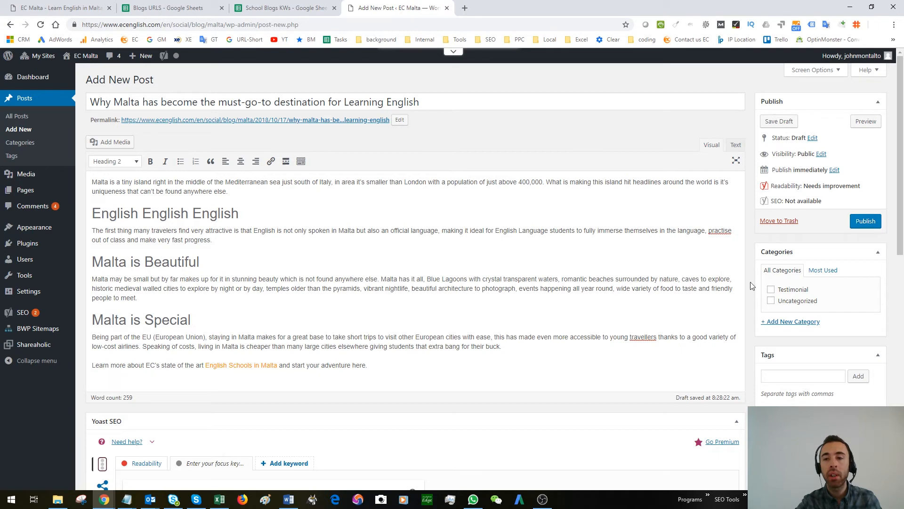
Upload Malta.jpg from the Desktop as a new image for the post's featured image
scroll(800, 329, down, 1)
scroll(654, 244, up, 1)
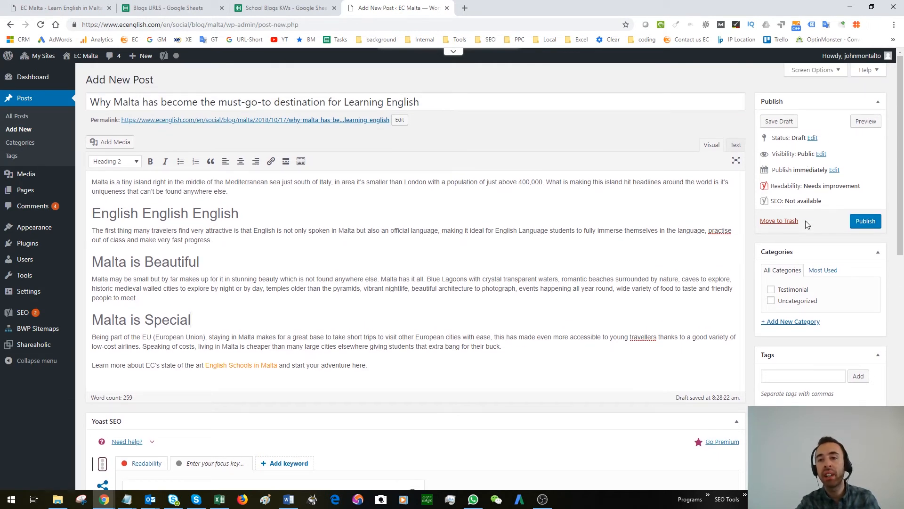
scroll(806, 222, down, 2)
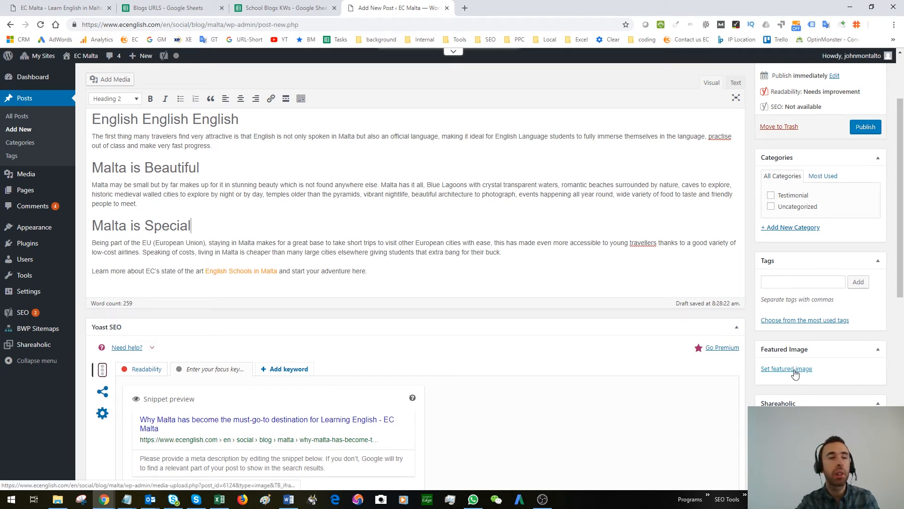
click(795, 372)
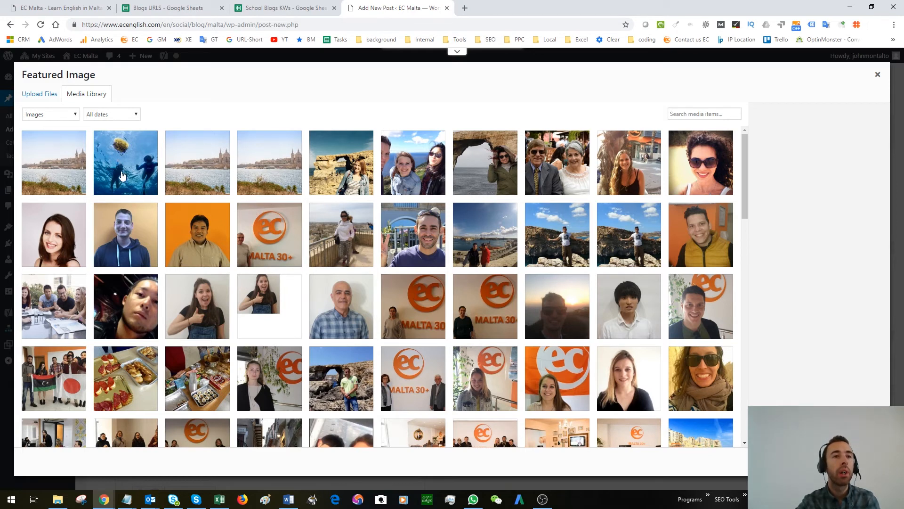
click(34, 96)
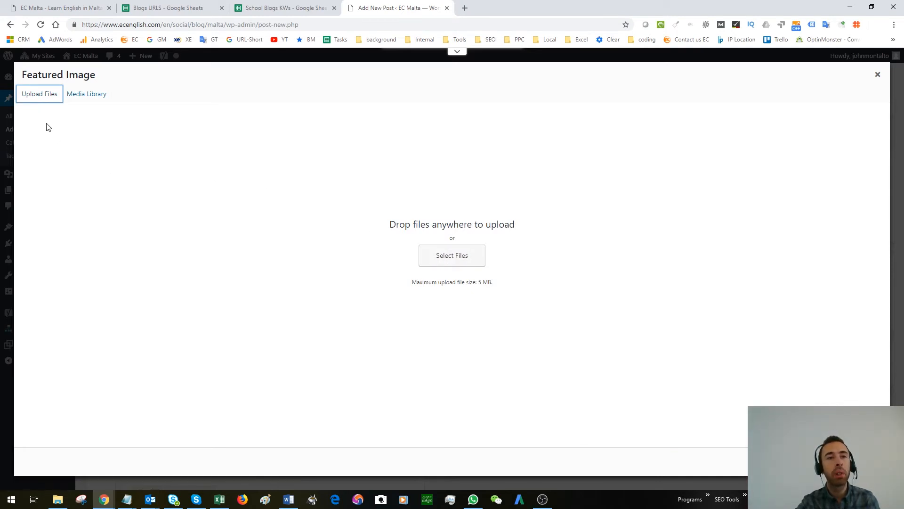
click(439, 257)
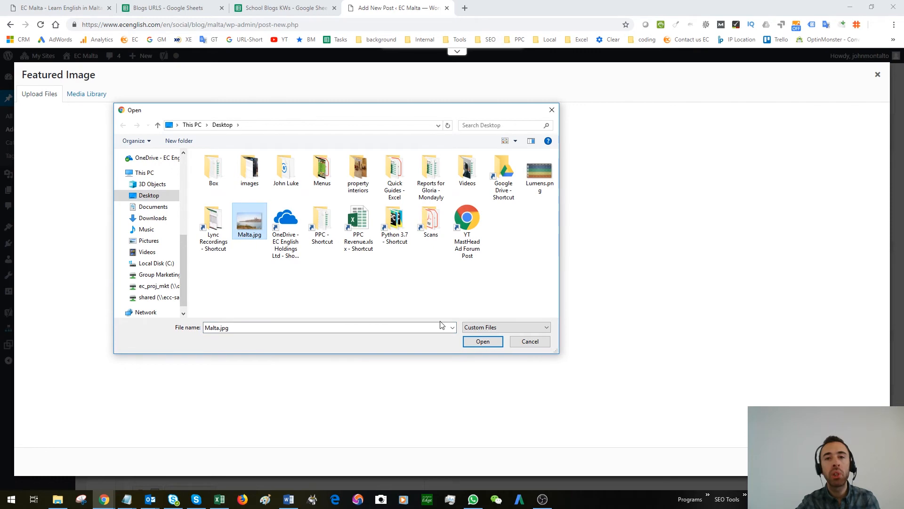
click(482, 341)
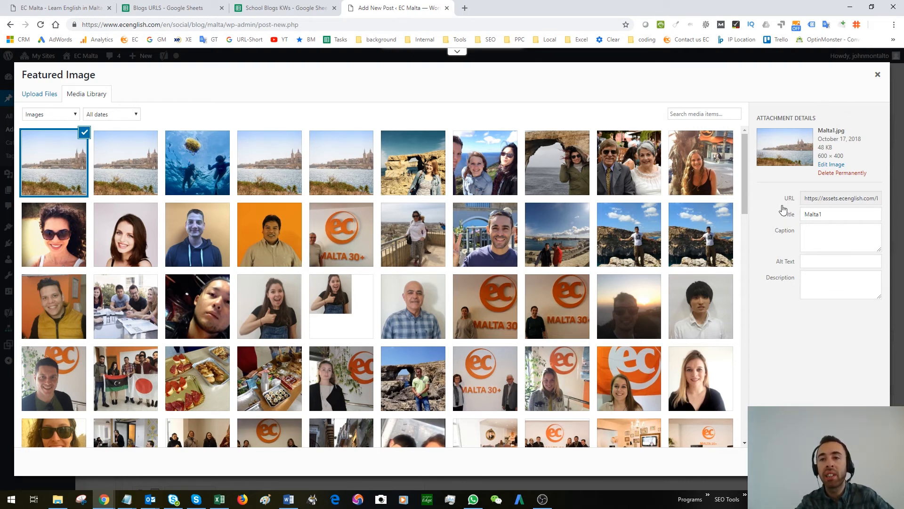
Give the uploaded image the alt text "View of Valletta Malta" and set it as the post's featured image
click(831, 260)
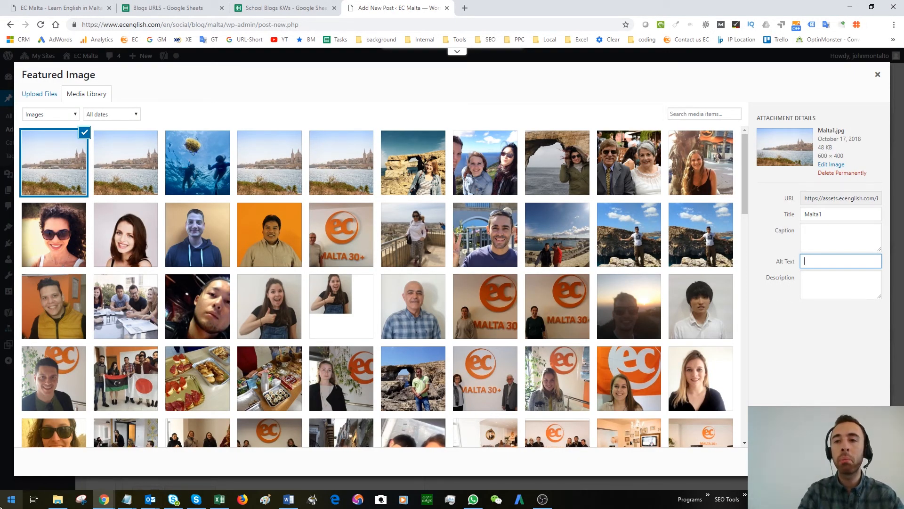
text(V)
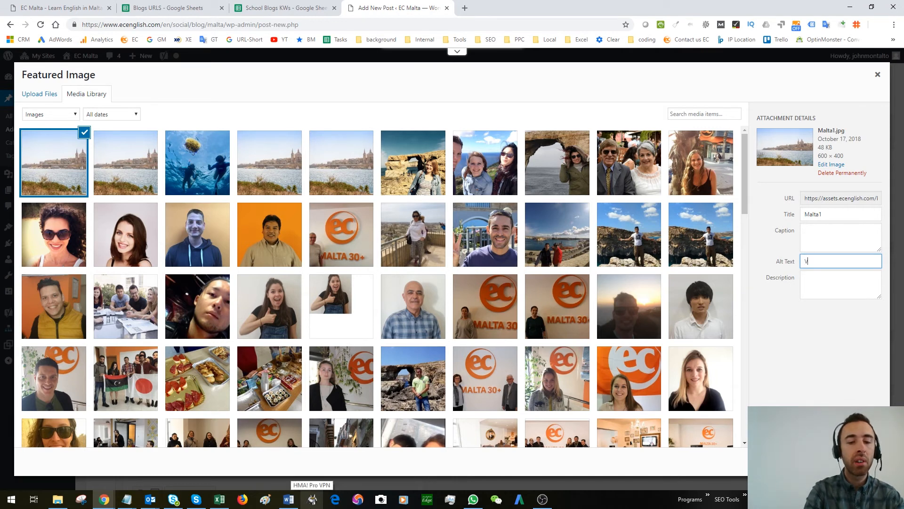
text(iew of Vallet)
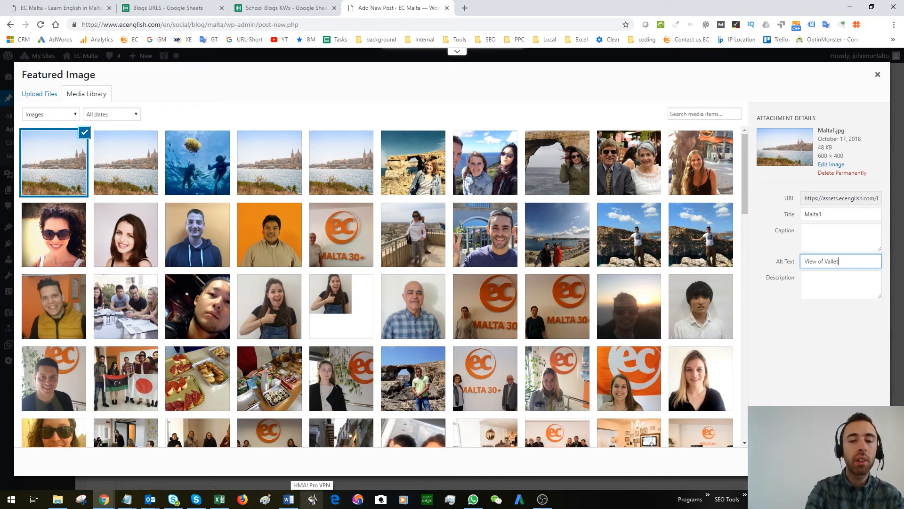
text(ta Malta)
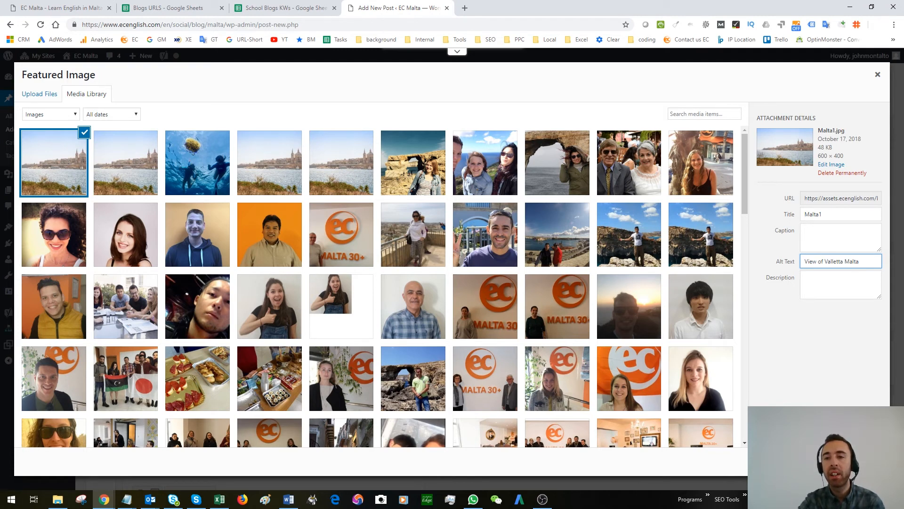
click(853, 462)
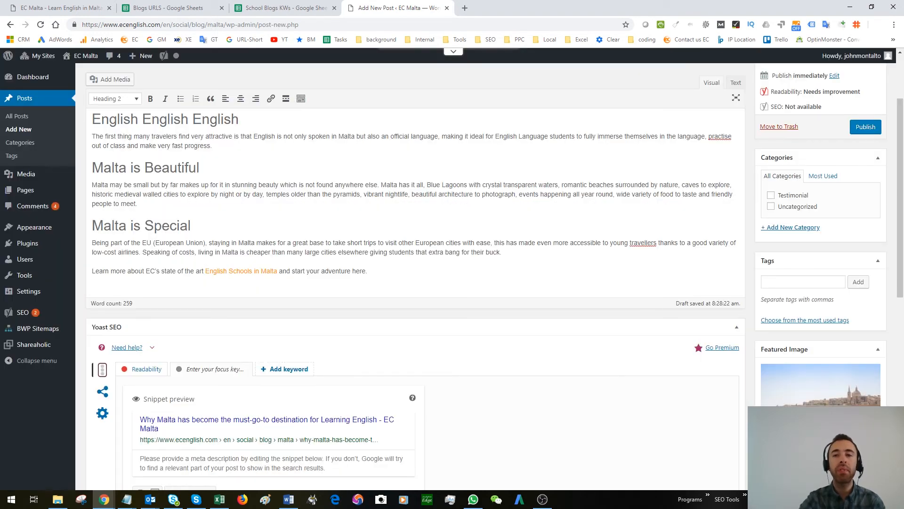
Examine how featured images appear beside the post excerpts on the live EC Malta blog, and return to the post editor
scroll(333, 213, up, 2)
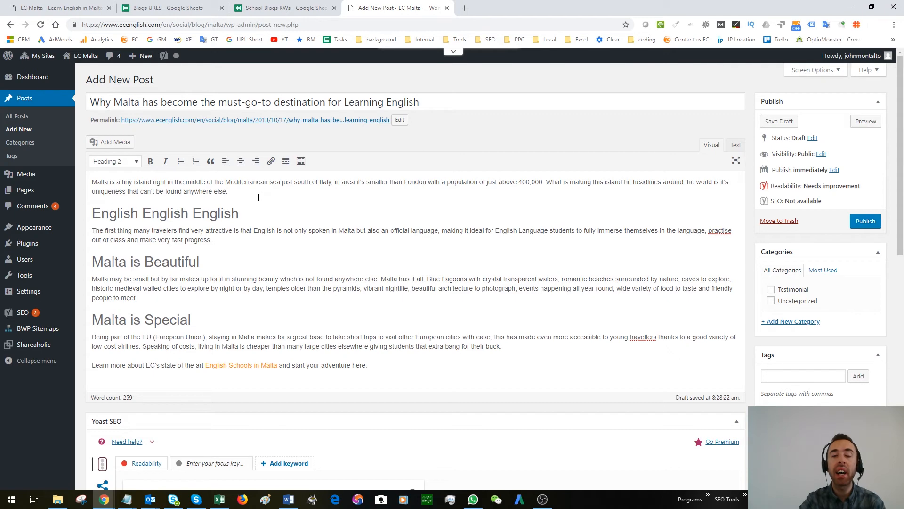
scroll(293, 252, down, 3)
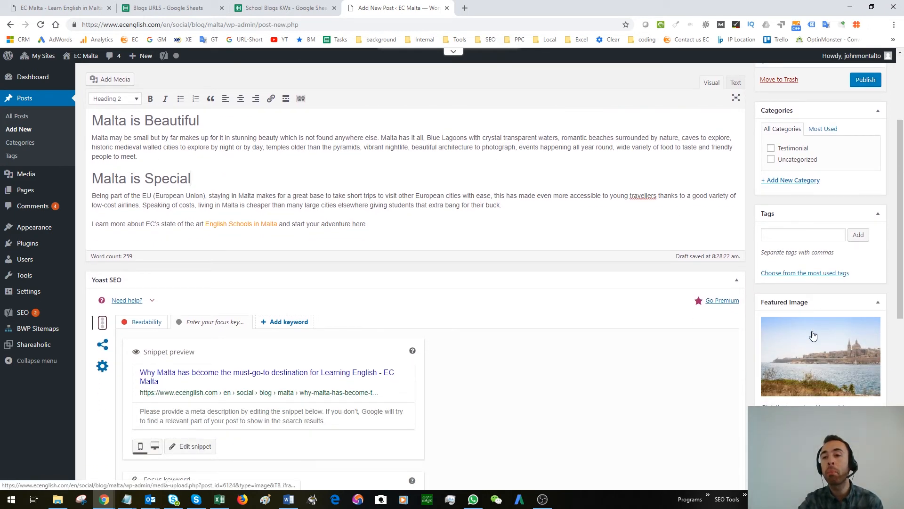
click(69, 7)
scroll(262, 267, down, 3)
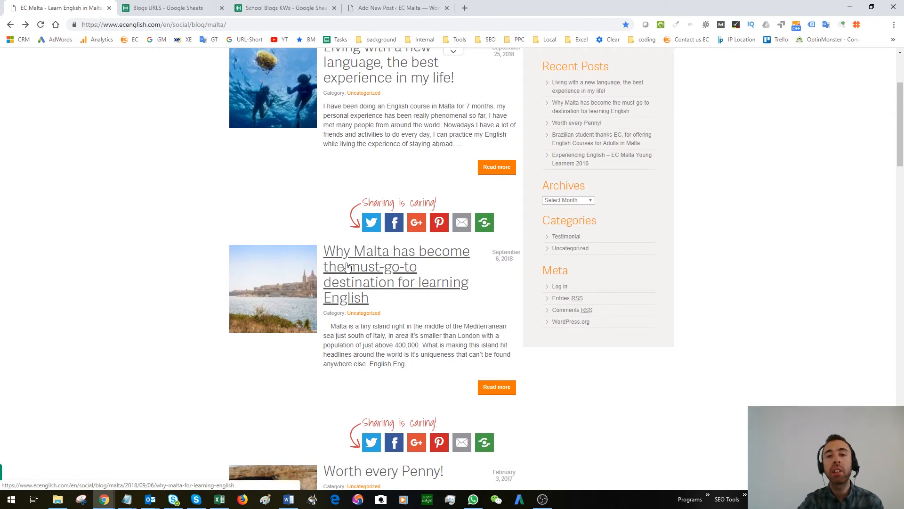
click(389, 8)
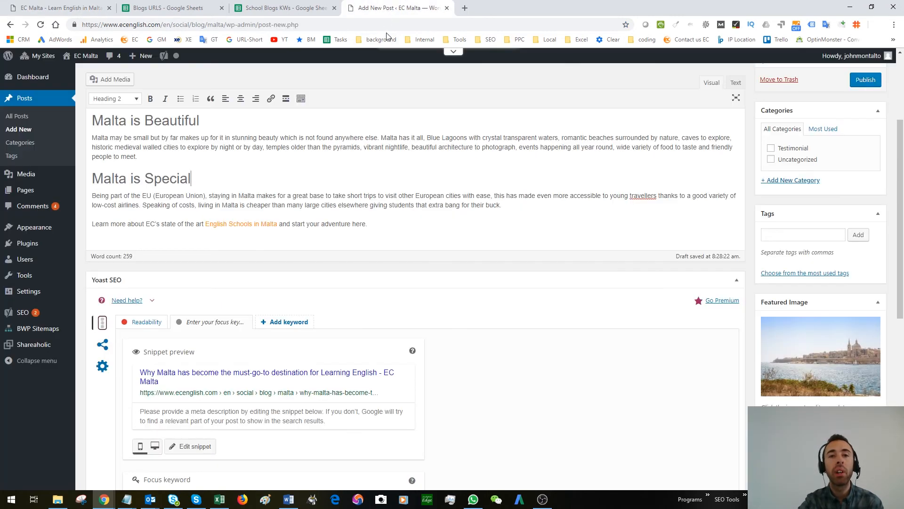
Add two blank lines above the opening paragraph and insert the Malta1.jpg image there from the media library
scroll(207, 192, up, 3)
click(93, 182)
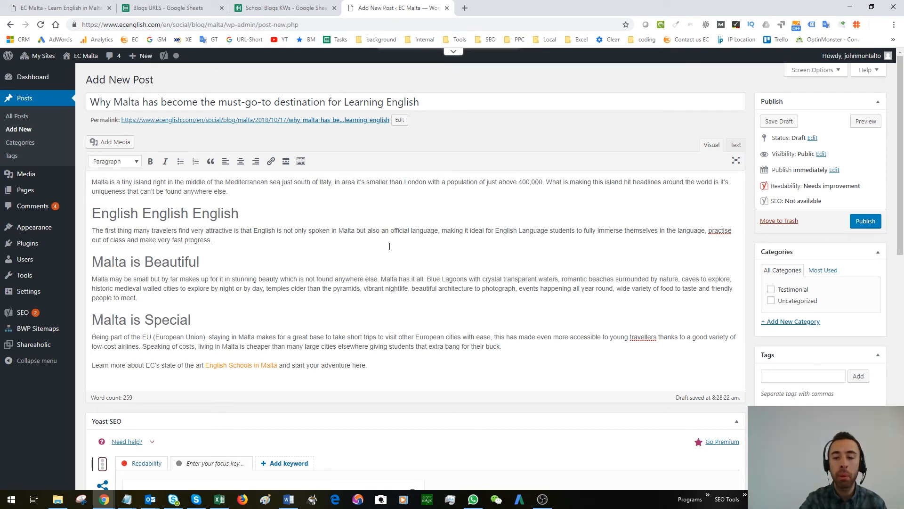
key(Return)
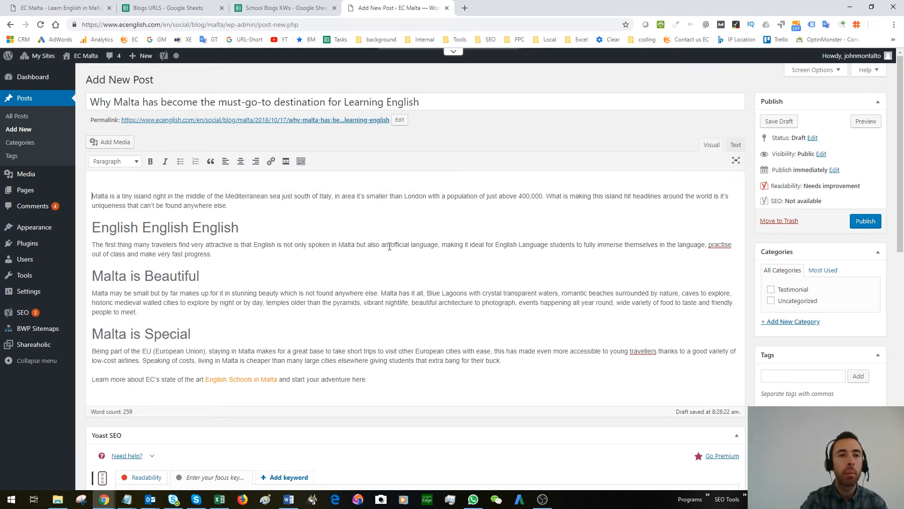
key(Return)
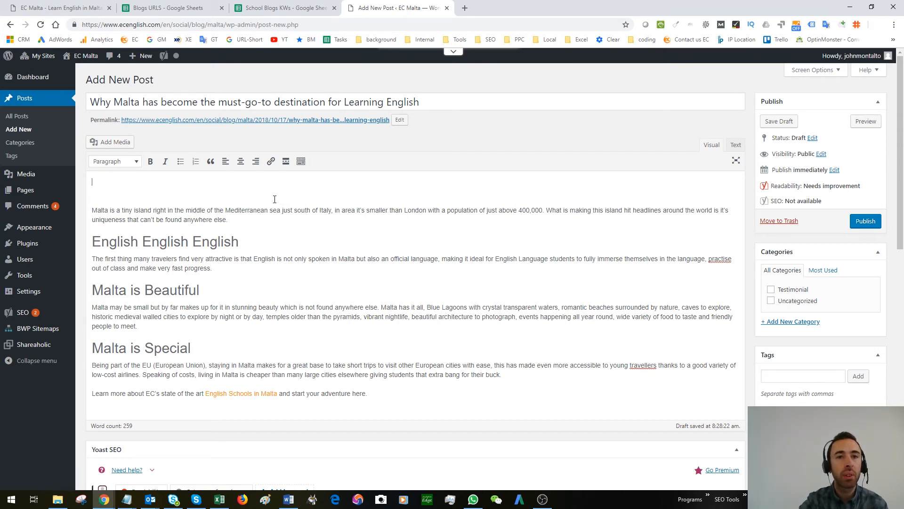
click(121, 149)
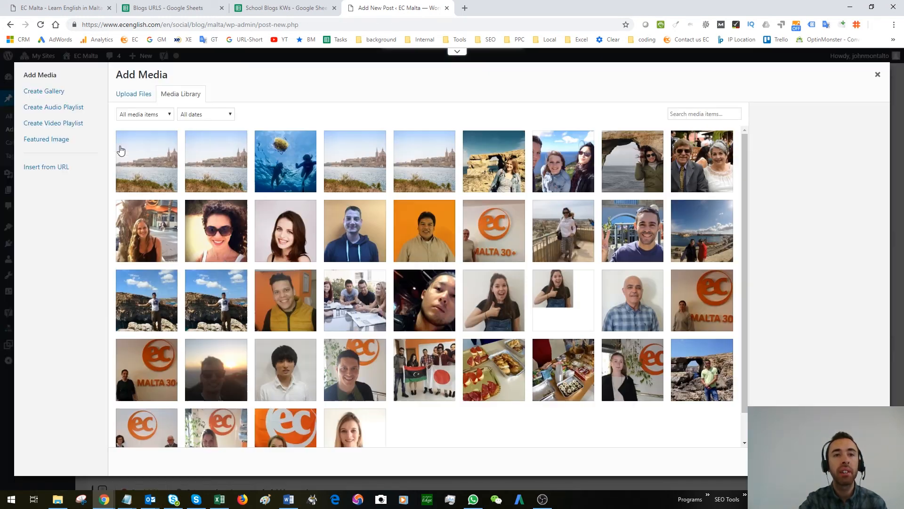
click(151, 156)
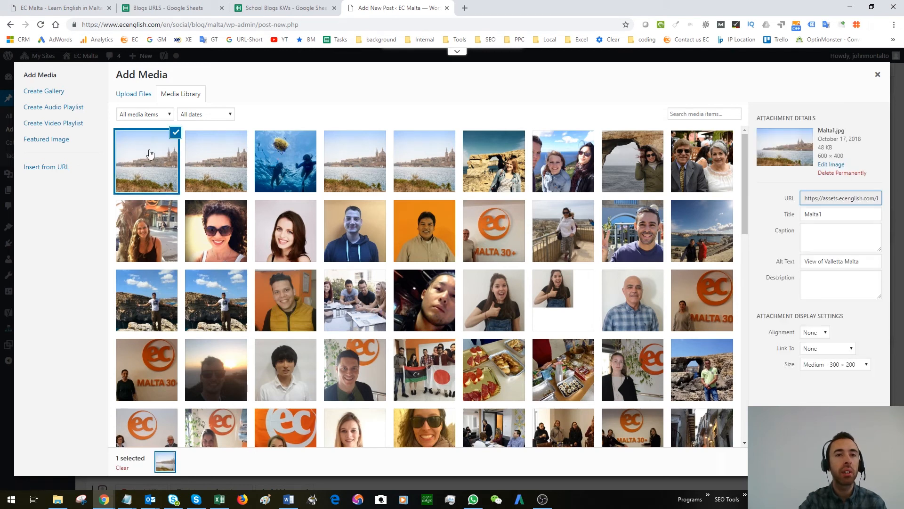
click(135, 95)
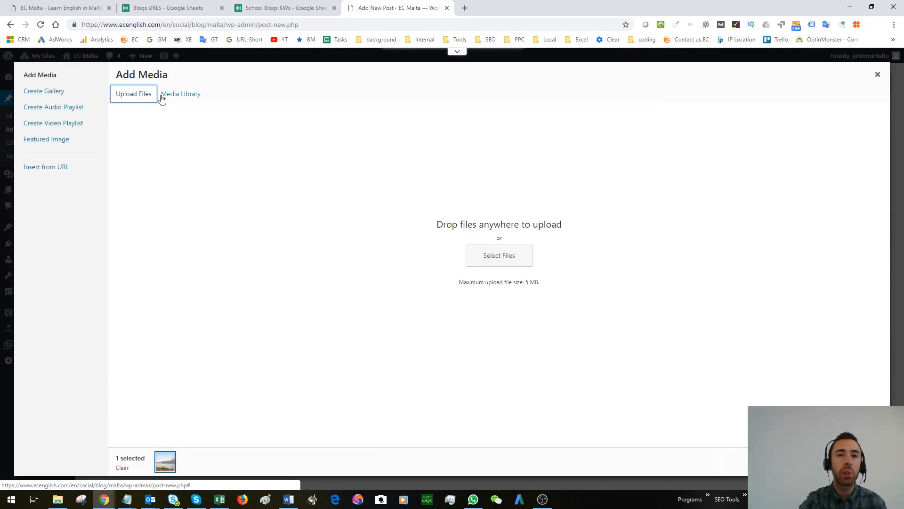
click(172, 96)
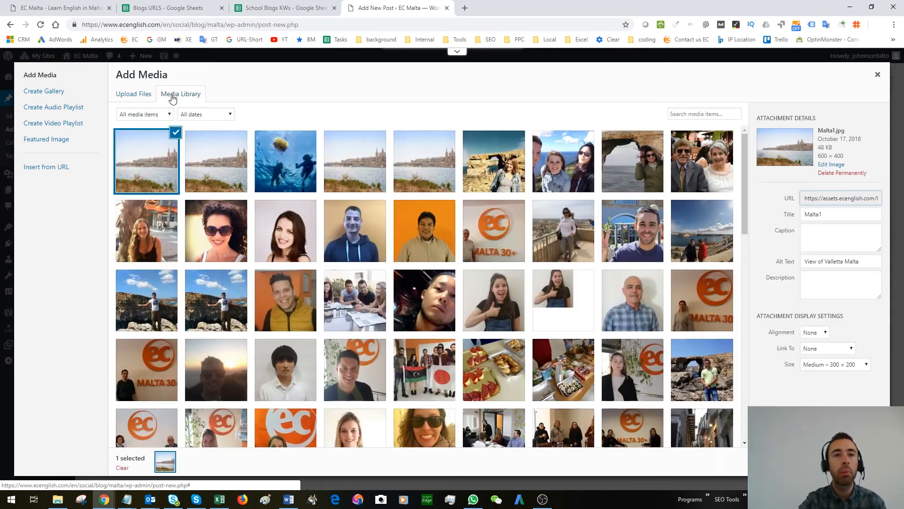
click(149, 158)
click(152, 163)
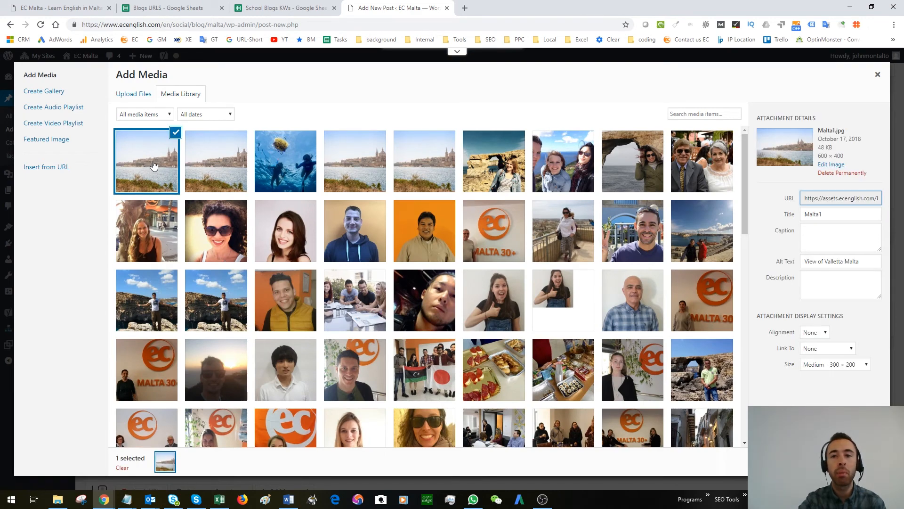
click(854, 462)
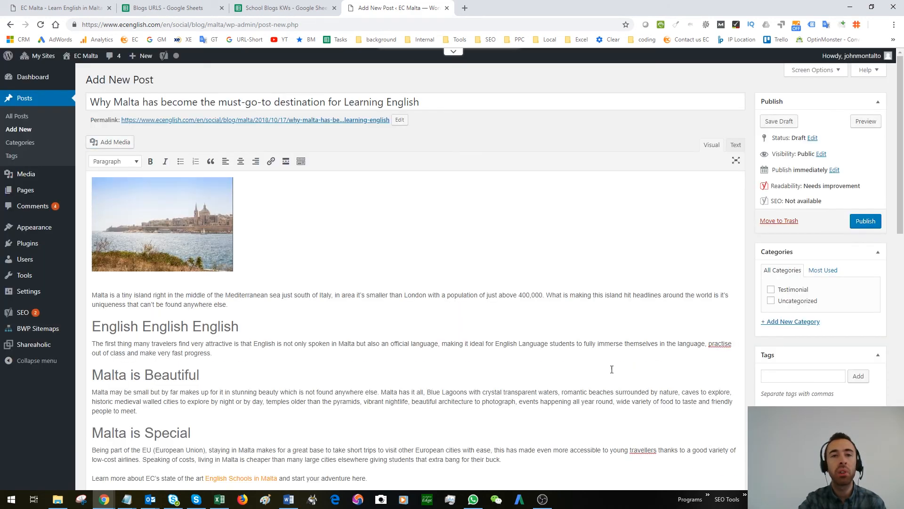
Centre the Valletta image in the post body and set its size to Post Size – 600 × 400
click(151, 221)
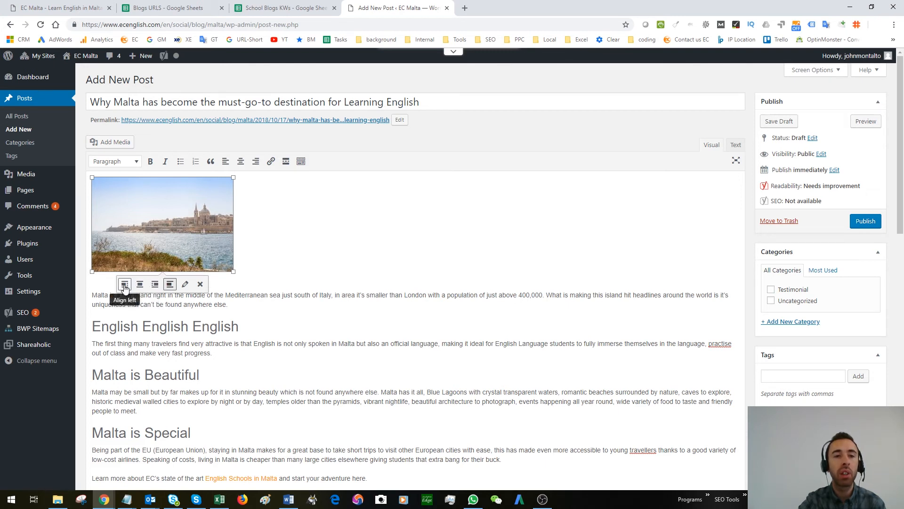
click(140, 284)
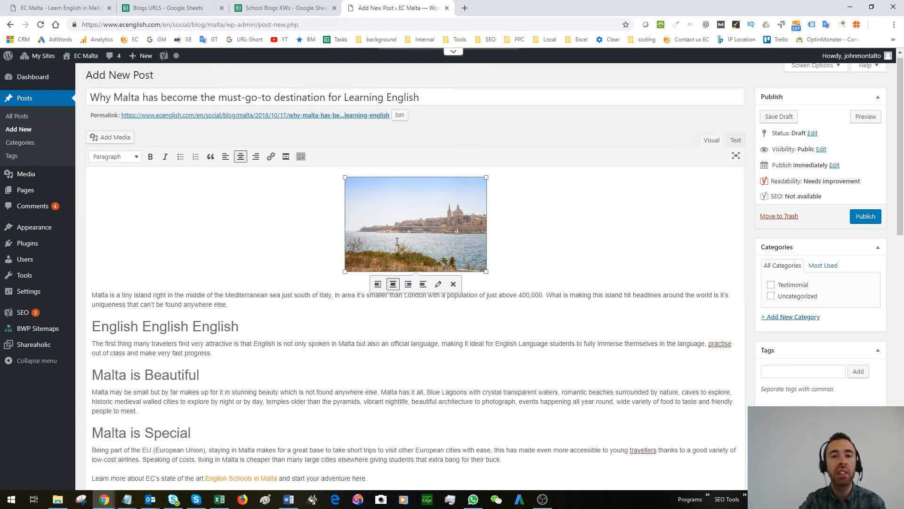
click(438, 285)
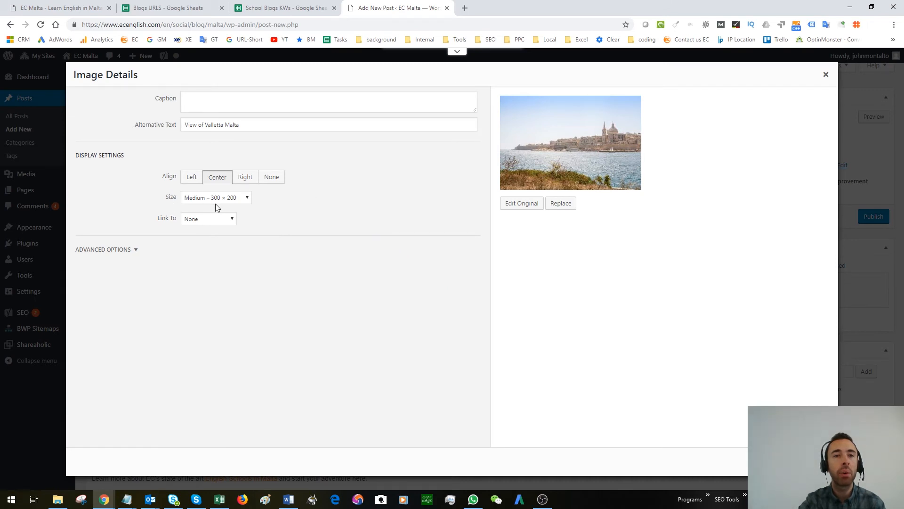
click(249, 201)
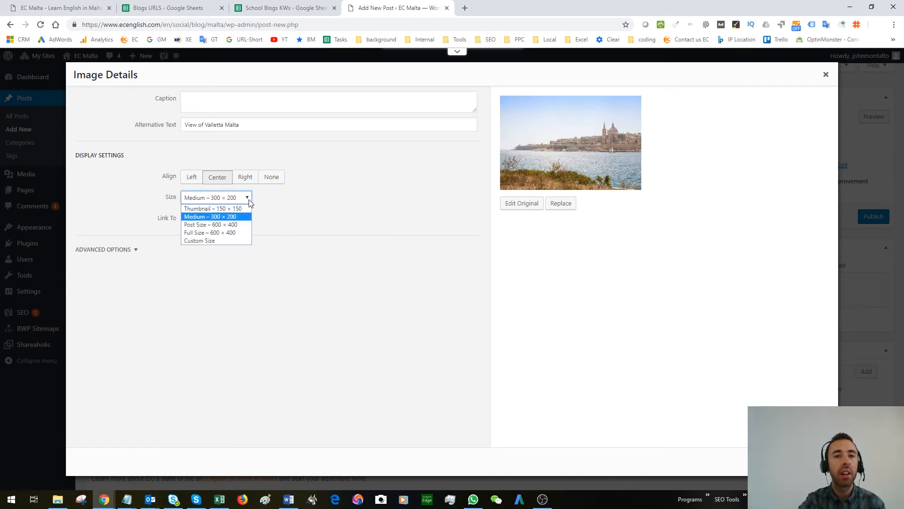
click(224, 227)
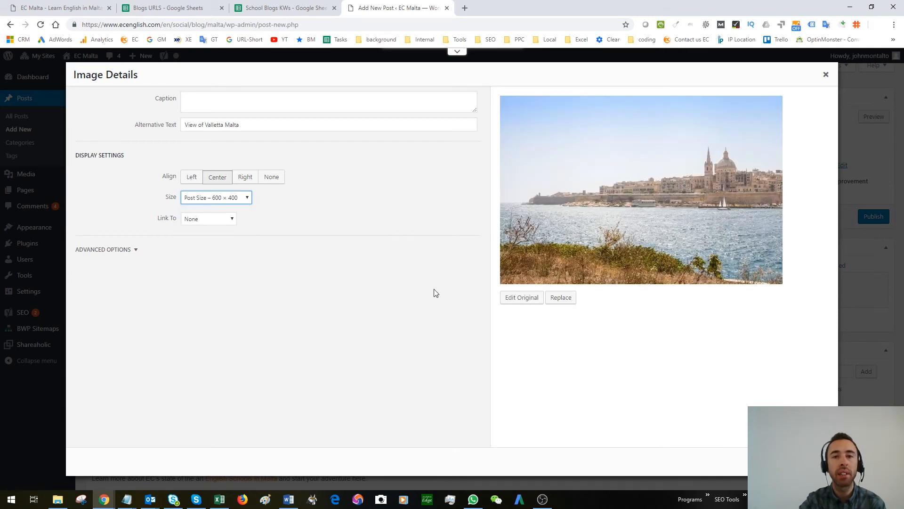
click(814, 461)
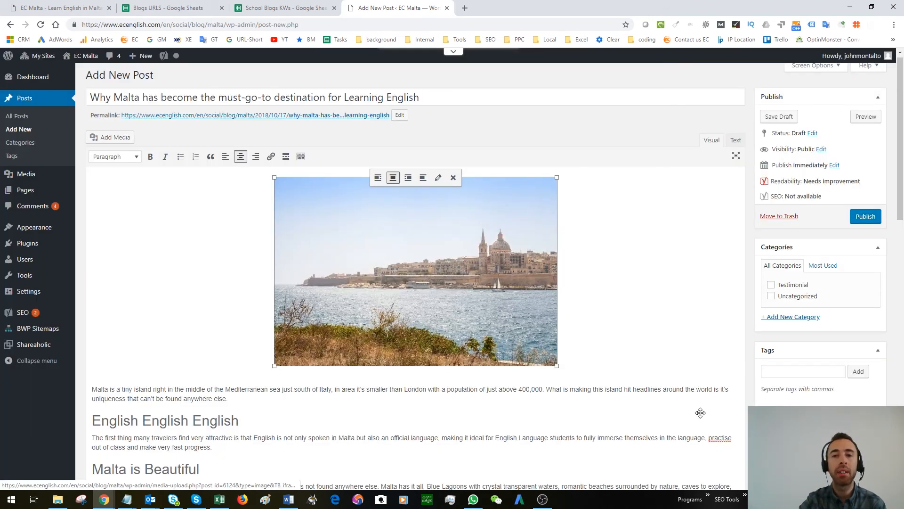
click(618, 294)
Review the post's image, subheadings and closing keyword link, down to the Yoast SEO snippet preview
scroll(617, 294, down, 4)
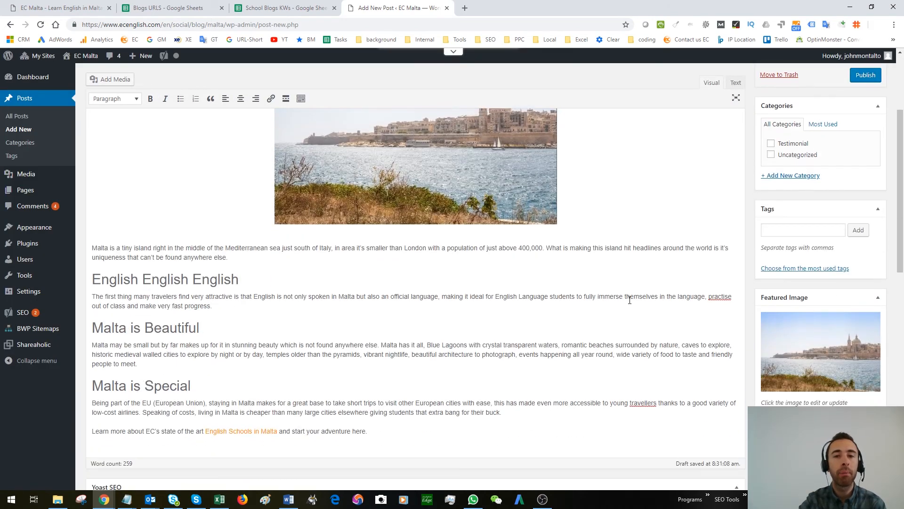
scroll(496, 275, up, 4)
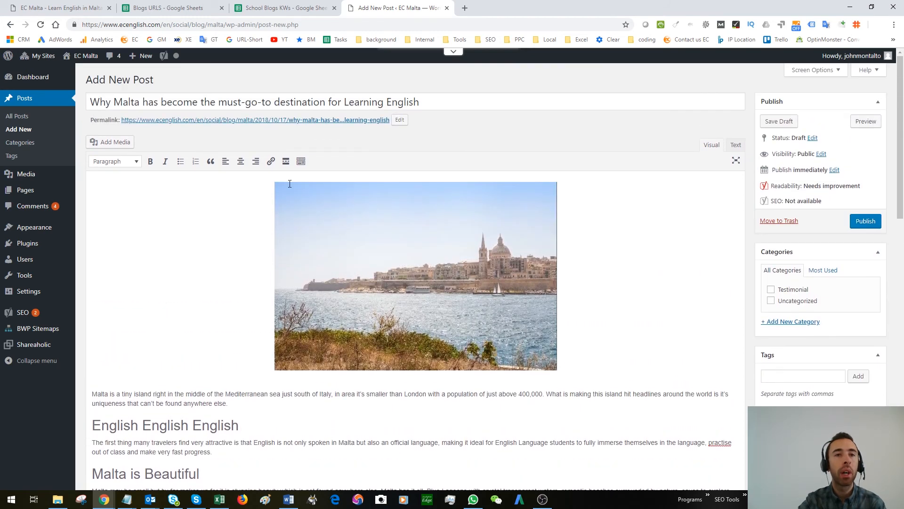
scroll(232, 145, down, 2)
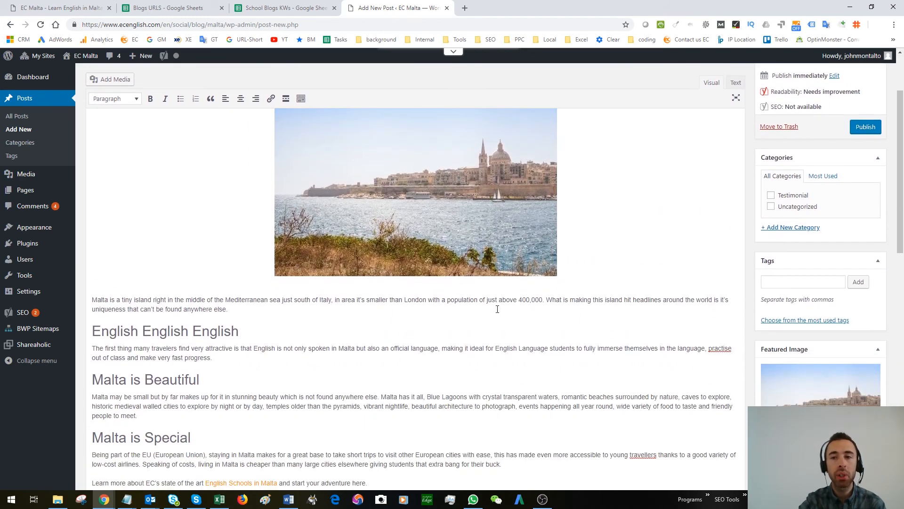
scroll(171, 341, down, 3)
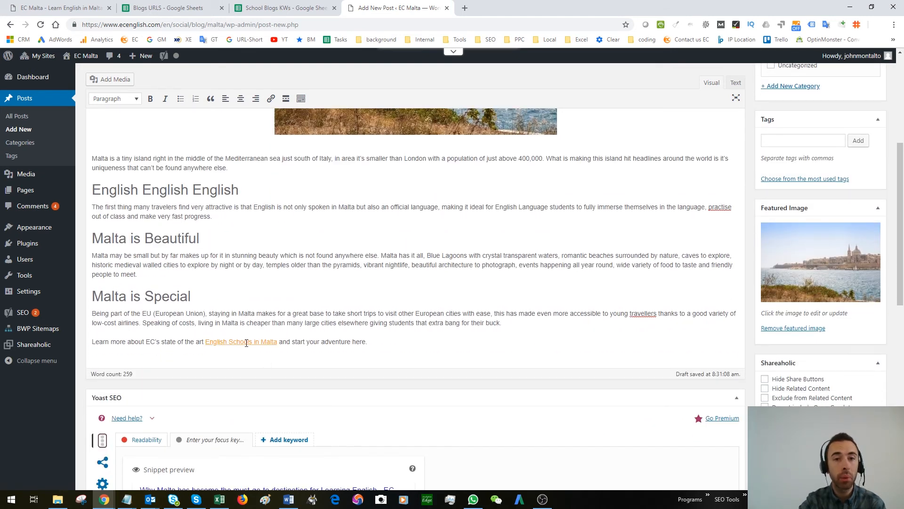
scroll(438, 269, down, 4)
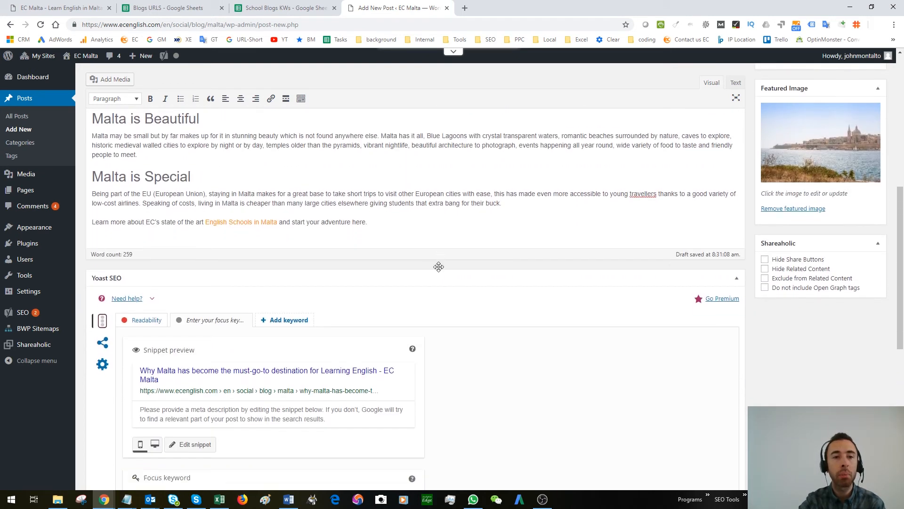
scroll(426, 226, down, 1)
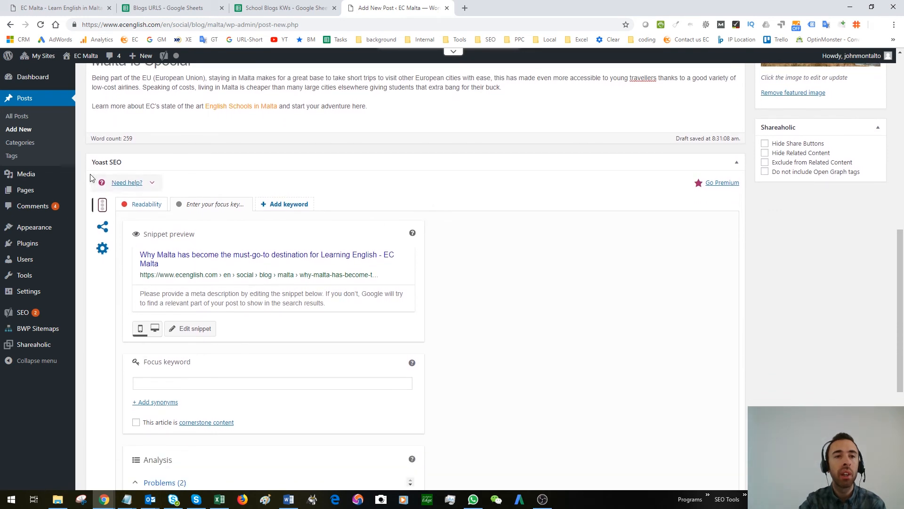
scroll(158, 245, down, 1)
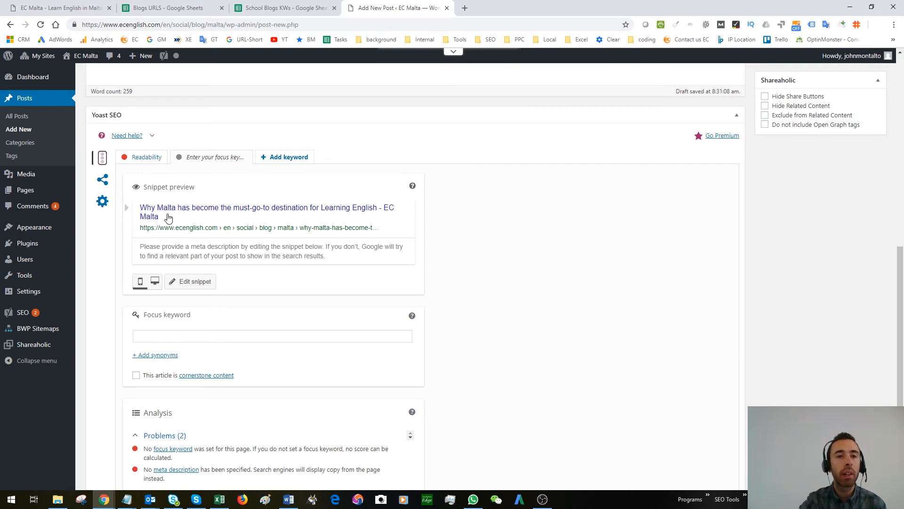
Replace the variables in the Yoast SEO title with "Why Malta has become the must-go-to destination for Learning English"
click(179, 216)
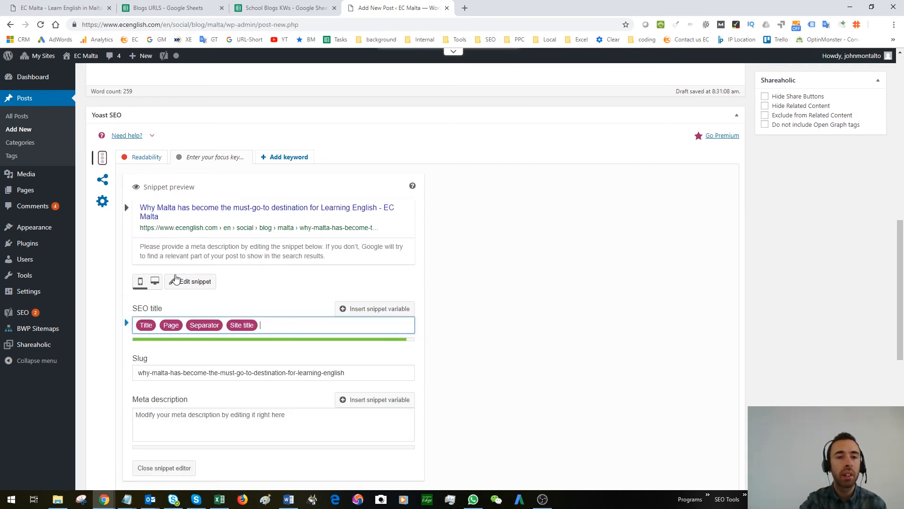
scroll(191, 265, down, 1)
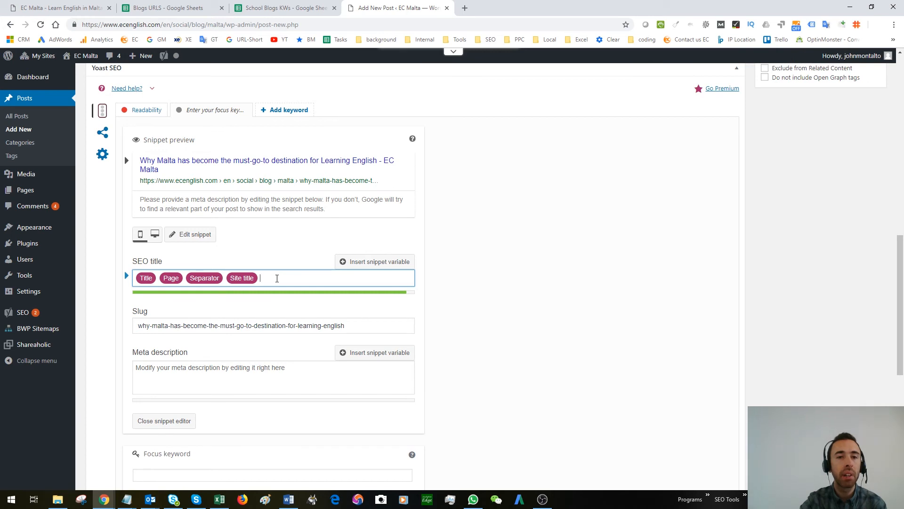
key(BackSpace)
key(BackSpace)
key(BackSpace)
key(BackSpace)
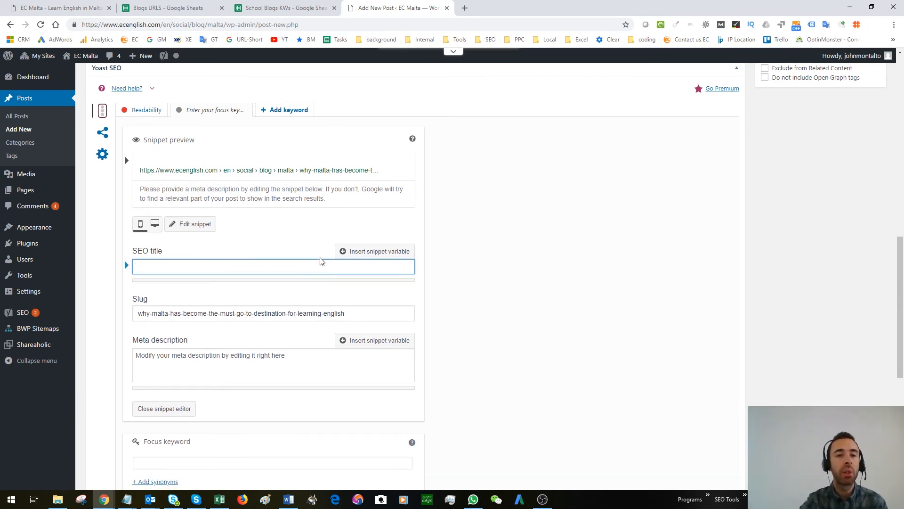
key(alt+Tab)
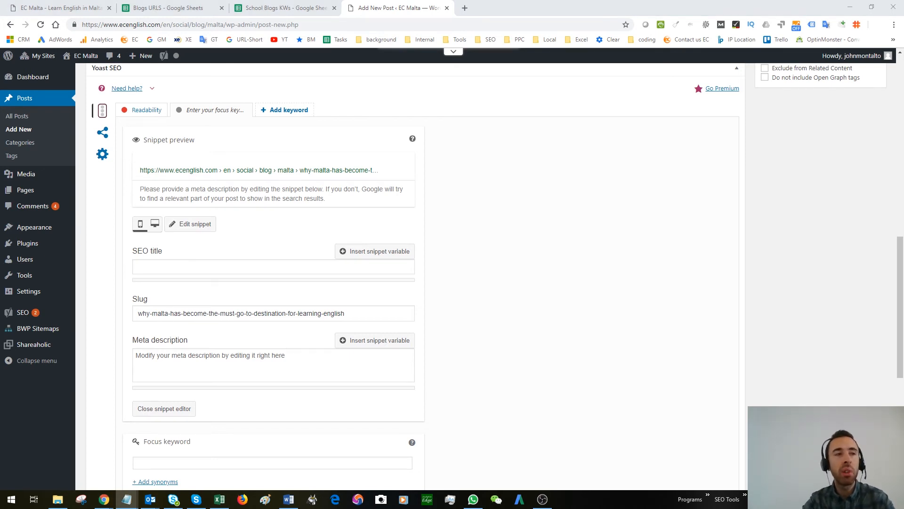
click(161, 267)
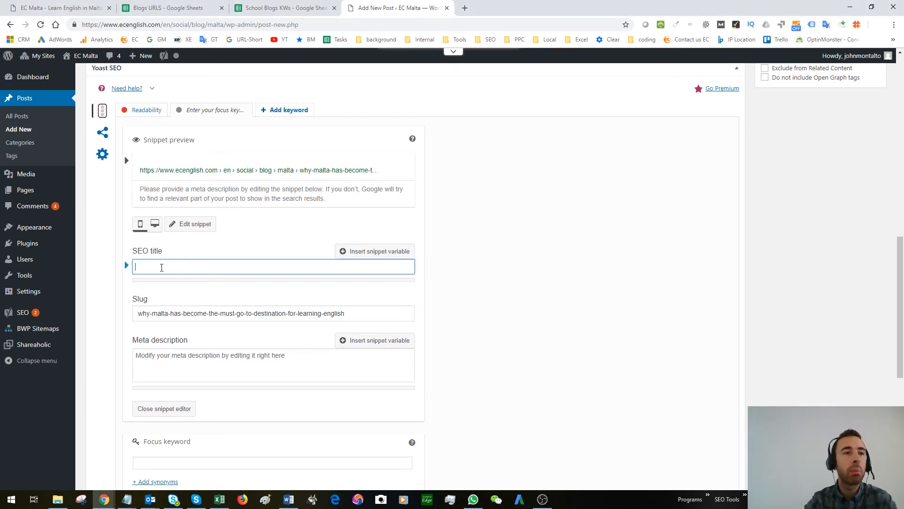
text(Why Malta has become the must-go-to destination for Learning English)
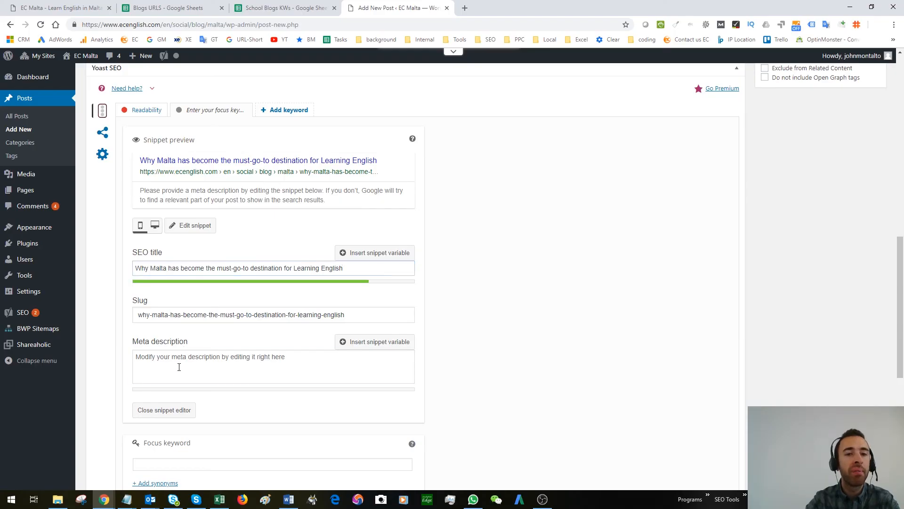
Fill in the meta description with the prepared text, from "Looking to learn English aborad" through "a tiny Island with a big experience."
click(178, 368)
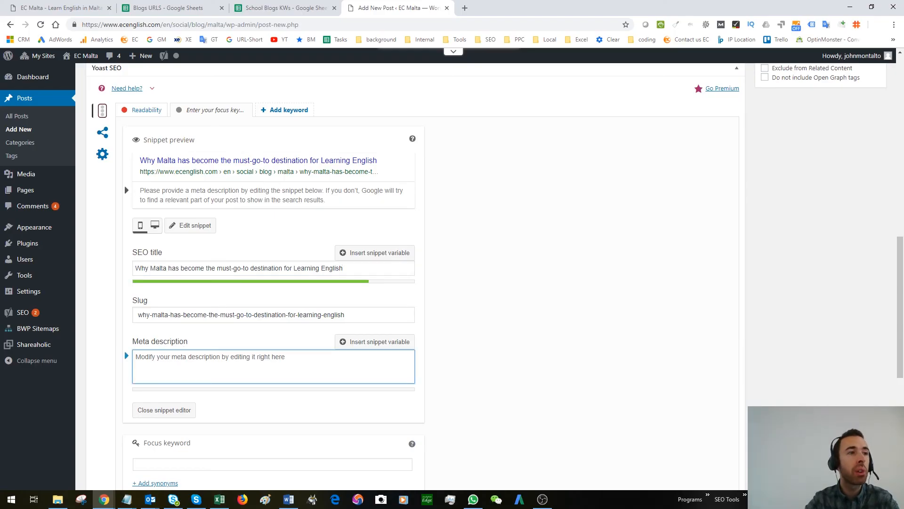
key(alt+Tab)
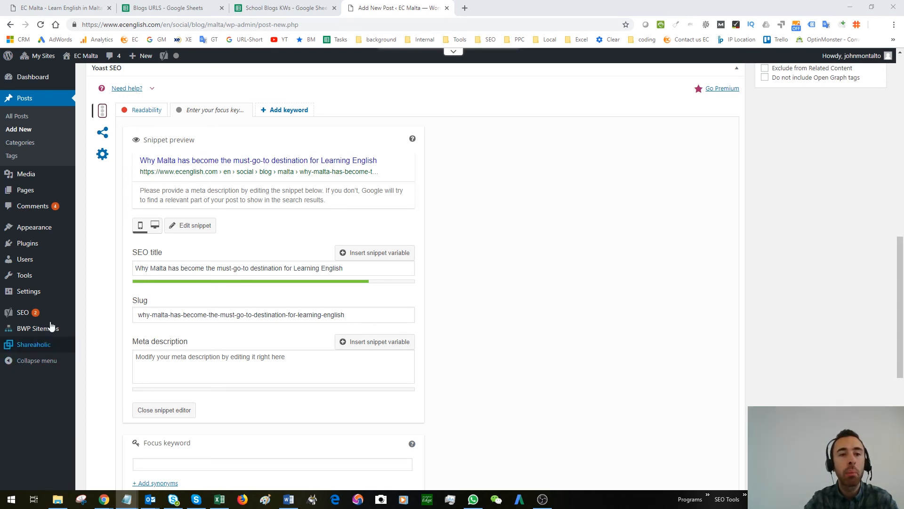
click(151, 364)
text(Looking to learn English aborad and don&#039;t know which destination to chose? Check out what Malta has to offer here, a tiny Island with a big experience.)
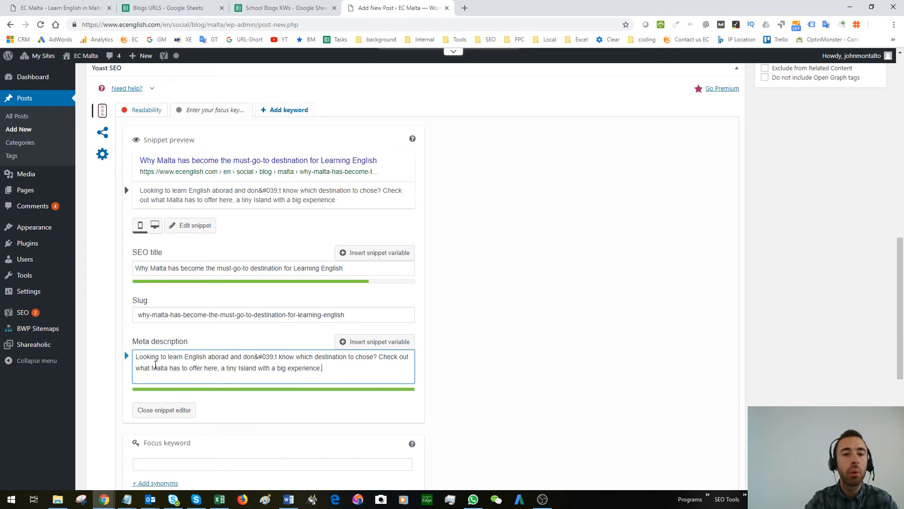
scroll(549, 327, down, 4)
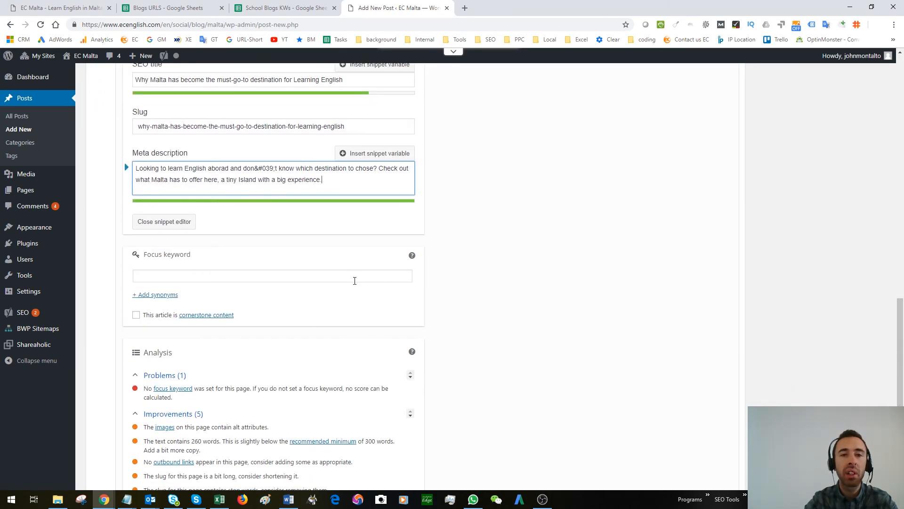
scroll(609, 283, down, 3)
scroll(609, 283, up, 15)
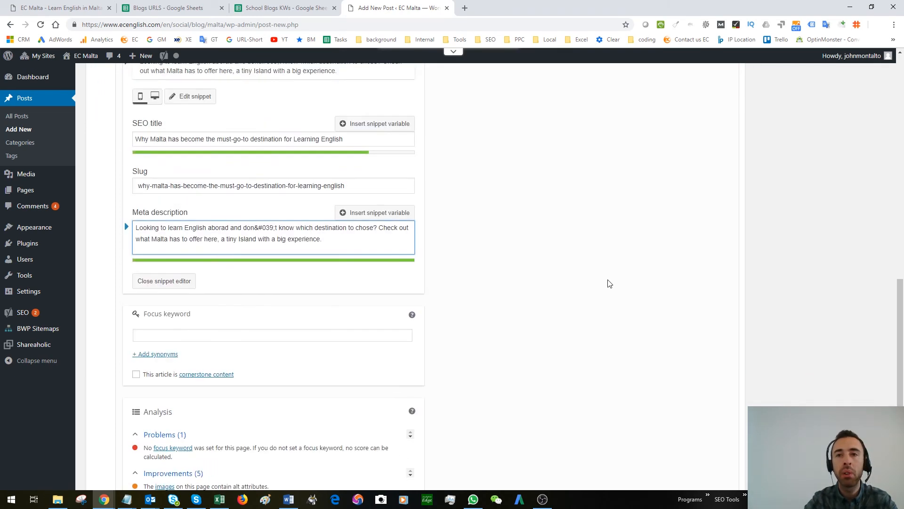
scroll(607, 286, up, 5)
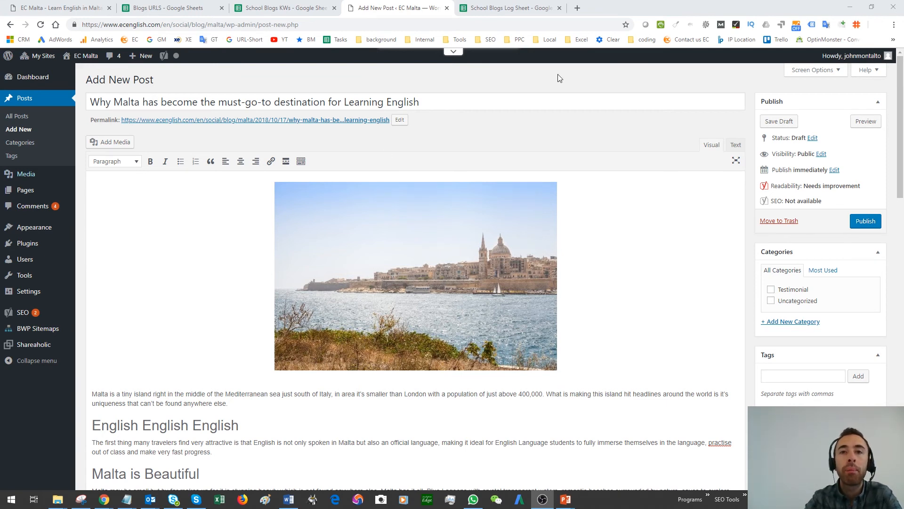
Switch to the School Blogs Log Sheet in Google Sheets and start entry number 3 in row 9 of the Malta log
click(509, 13)
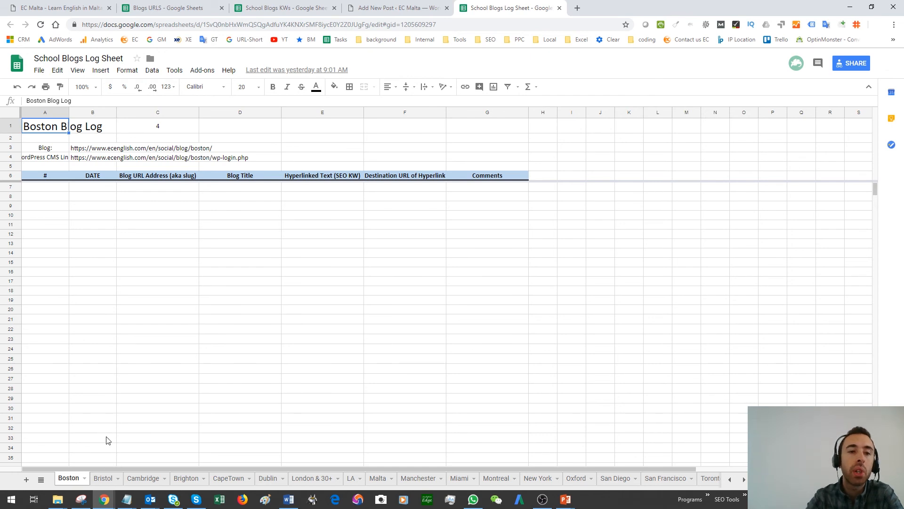
click(376, 479)
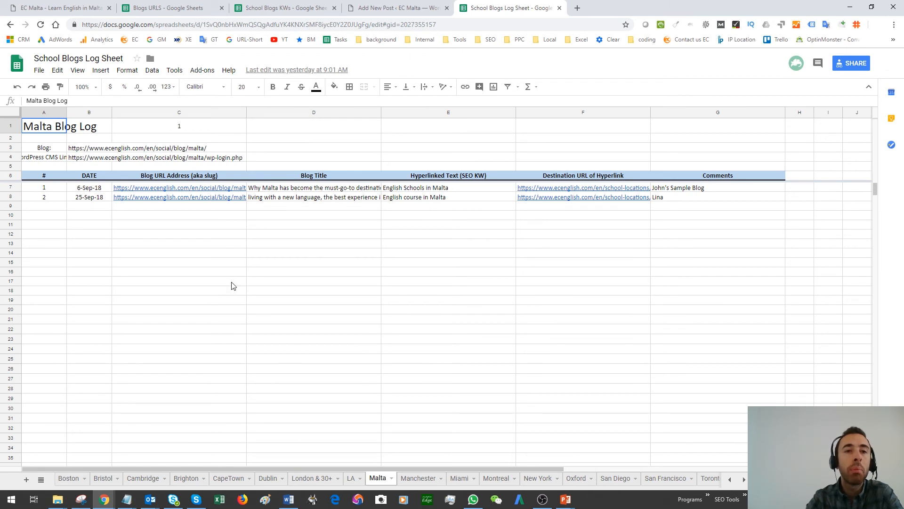
click(51, 207)
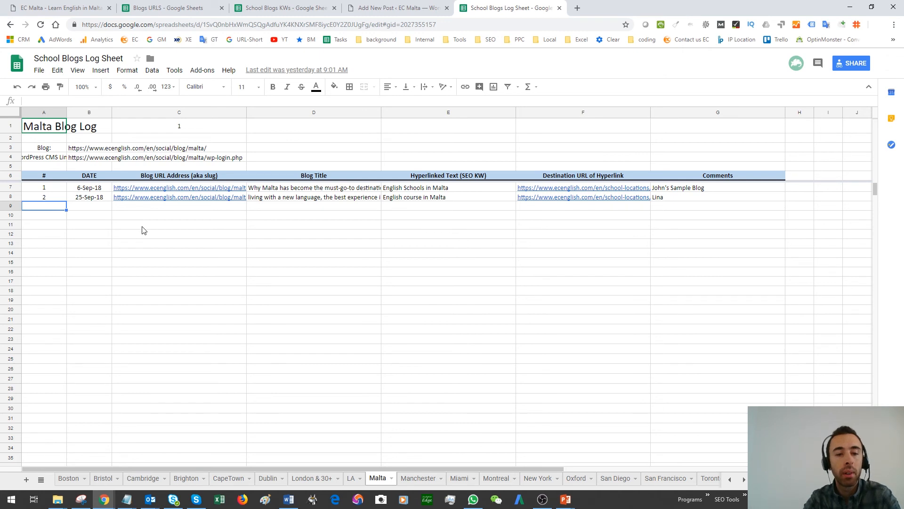
text(3)
click(101, 208)
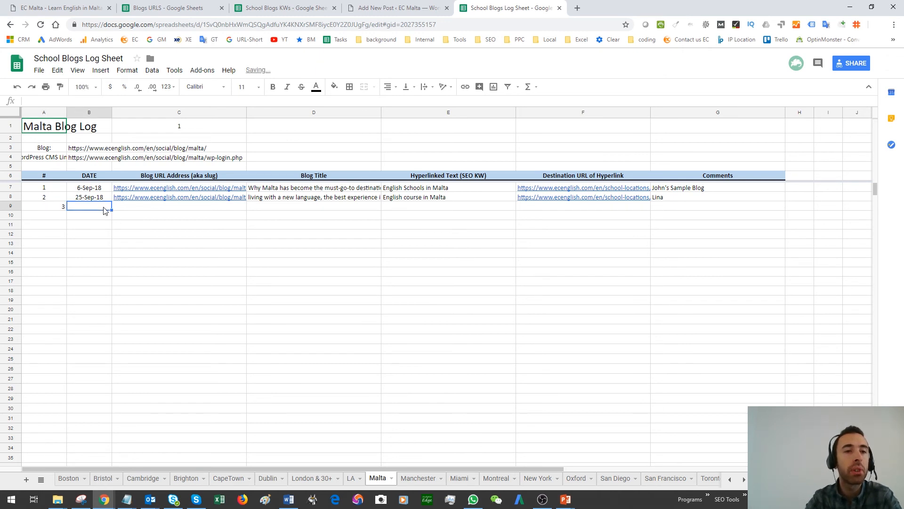
Copy the post's permalink from the WordPress editor into the Blog URL Address cell of entry 3 in the Malta log
click(150, 209)
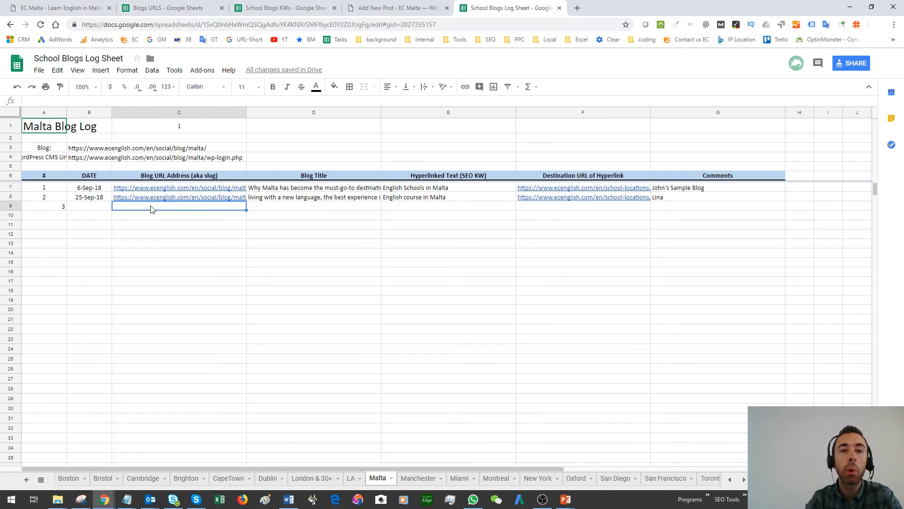
click(409, 9)
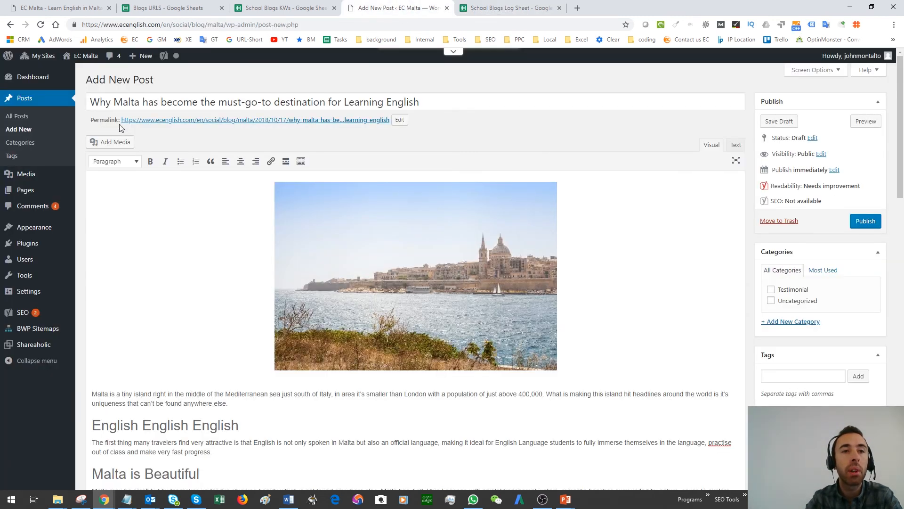
drag(121, 120, 389, 119)
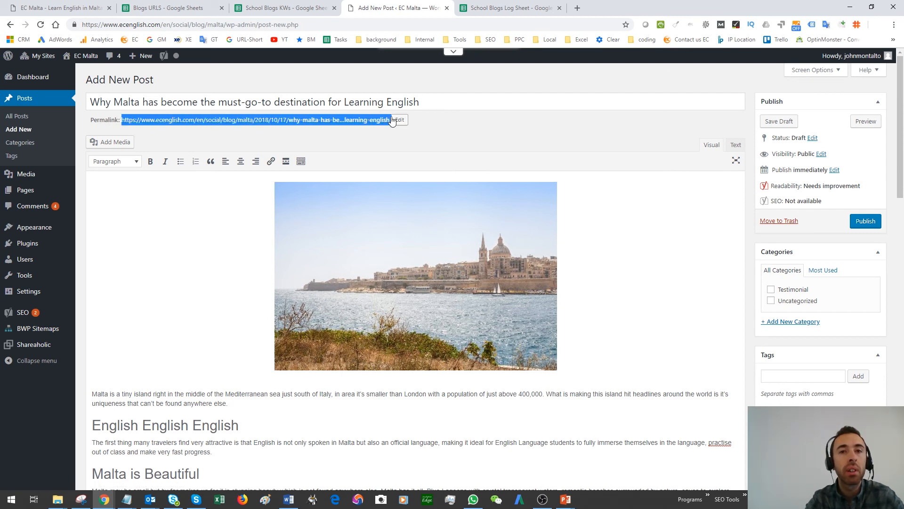
key(ctrl+c)
click(509, 8)
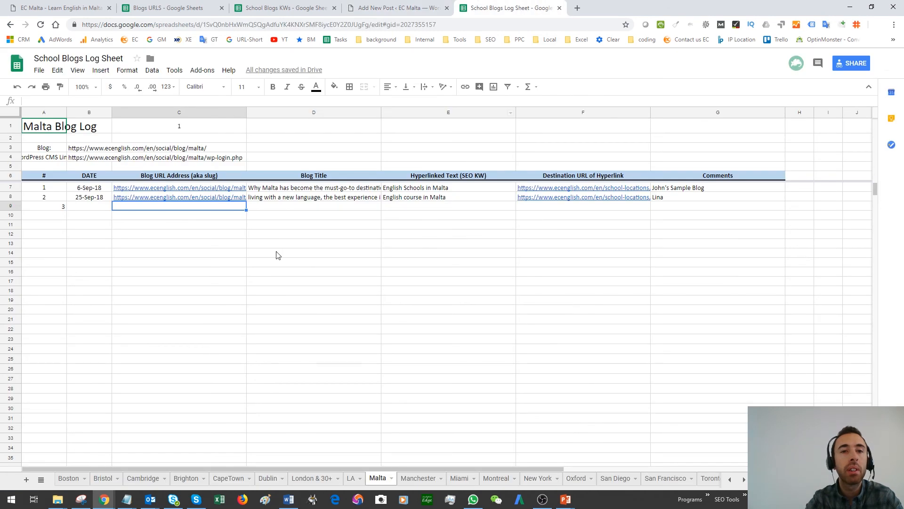
key(ctrl+v)
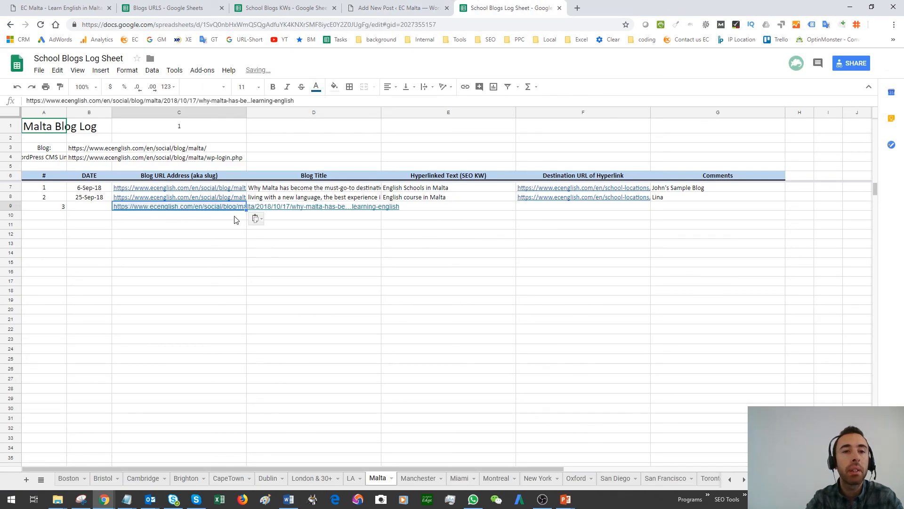
click(325, 219)
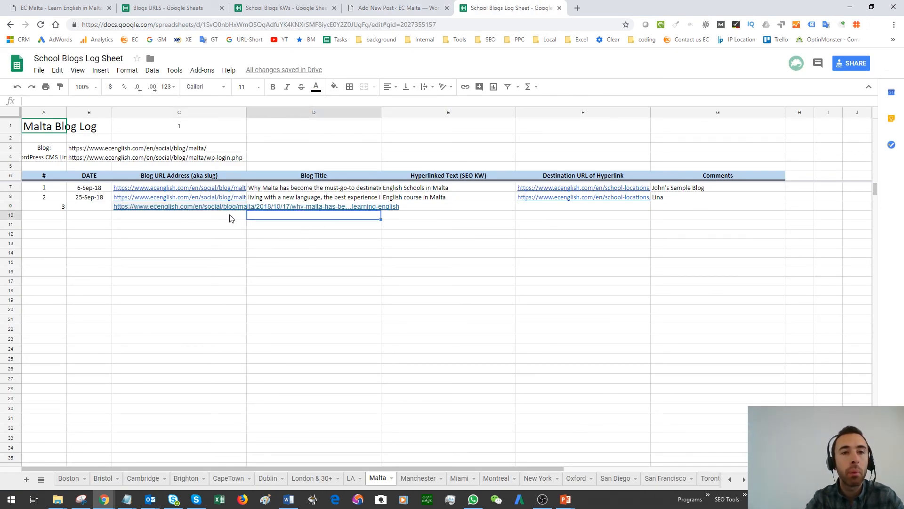
Undo the formatted permalink paste and re-enter the permalink as cell text in the Blog URL Address cell of entry 3
key(ctrl+z)
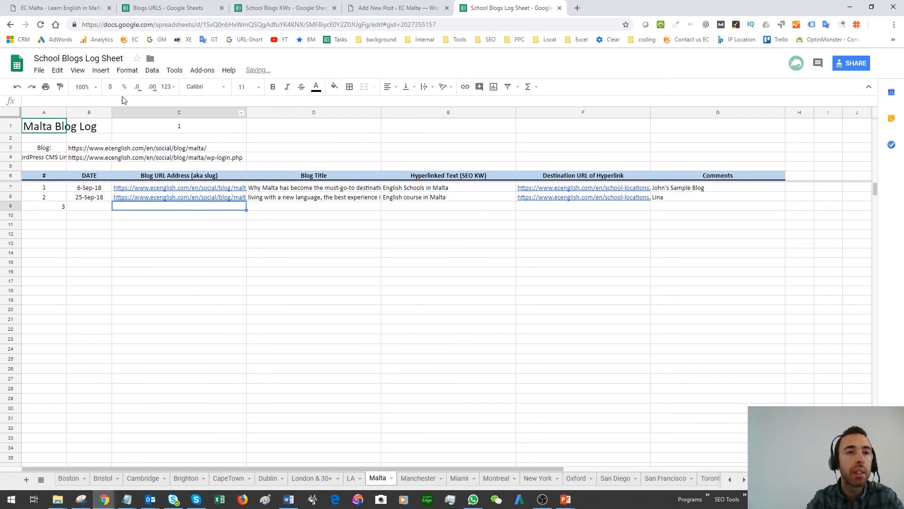
double_click(135, 206)
key(ctrl+v)
click(150, 225)
Copy the post title "Why Malta has become the must-go-to destination for Learning English" from WordPress into entry 3's Blog Title cell
click(352, 208)
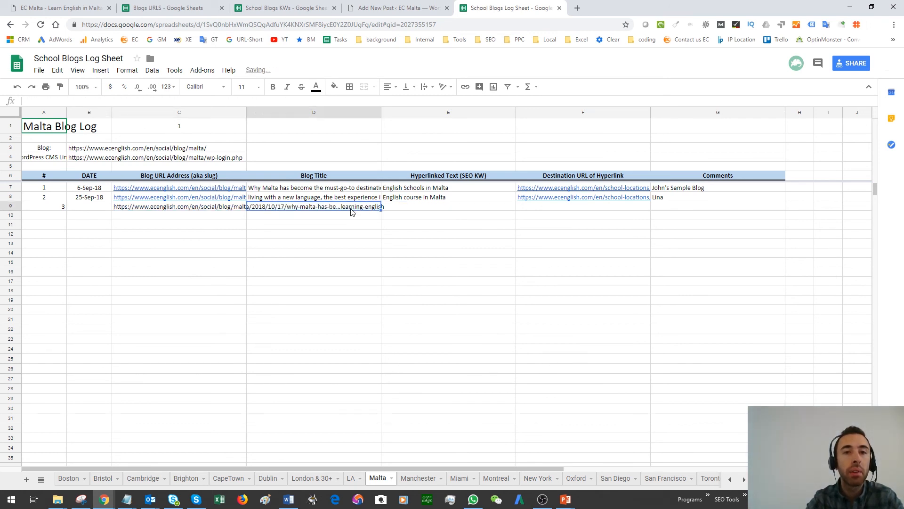
click(390, 8)
drag(460, 103, 89, 102)
key(ctrl+c)
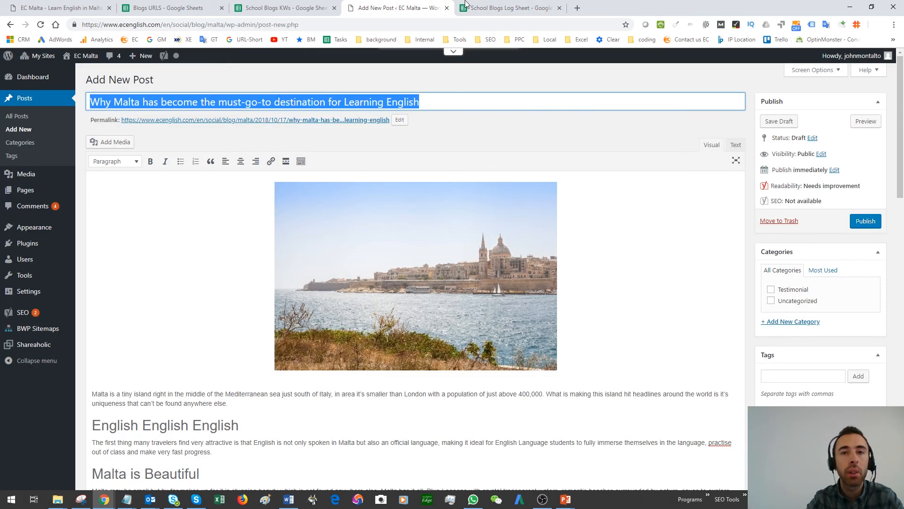
click(508, 8)
key(ctrl+v)
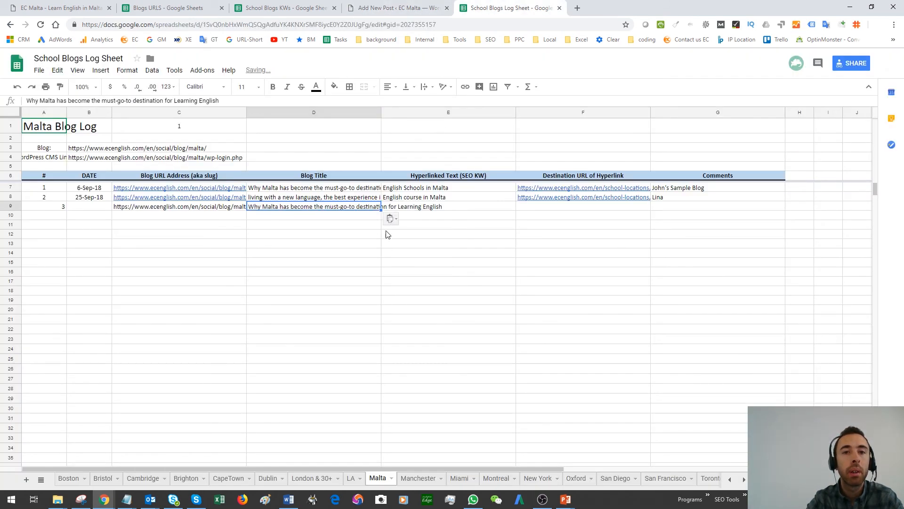
Copy the linked keyword "English Schools in Malta" from the WordPress post into entry 3's Hyperlinked Text cell as plain text
click(470, 207)
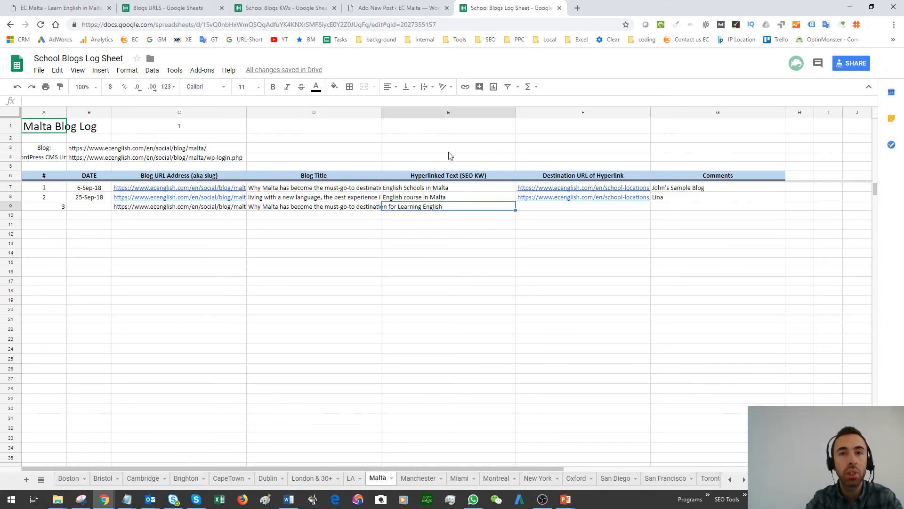
click(387, 10)
scroll(351, 244, down, 10)
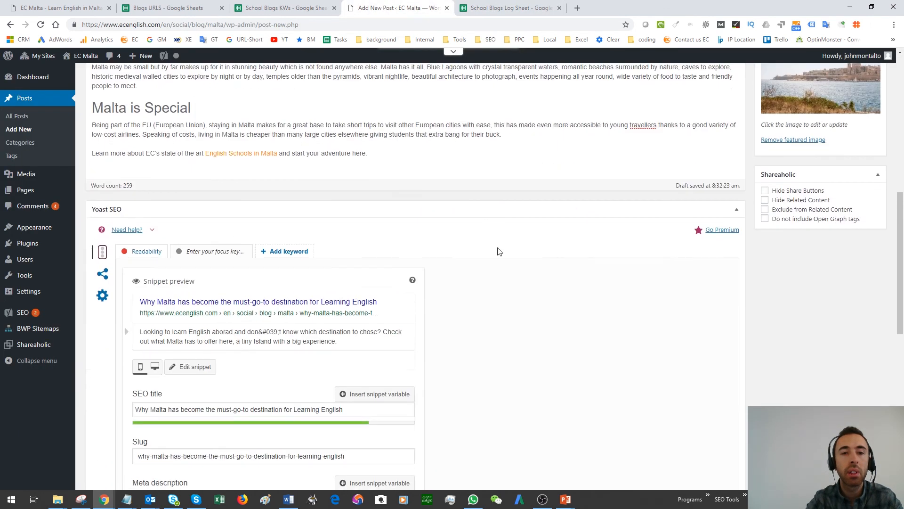
scroll(351, 245, up, 4)
drag(278, 295, 215, 300)
click(508, 8)
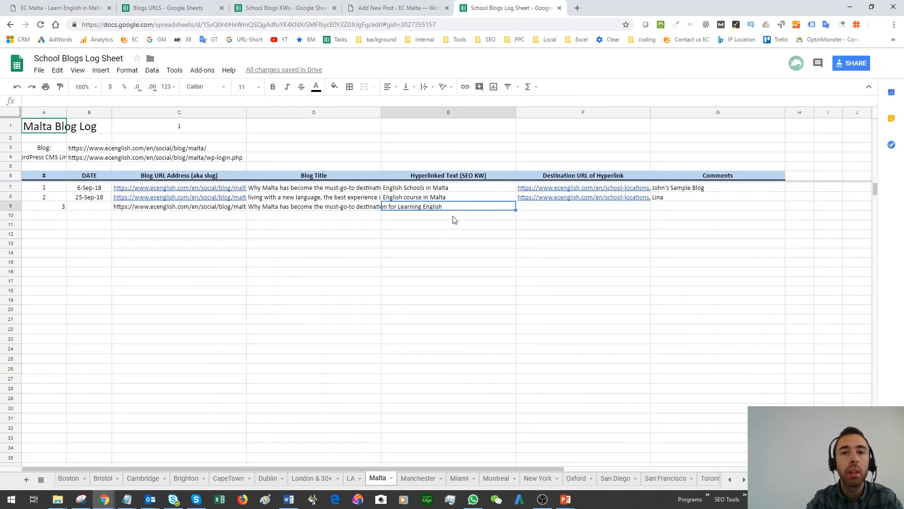
key(ctrl+v)
key(ctrl+z)
double_click(467, 208)
key(ctrl+v)
key(Tab)
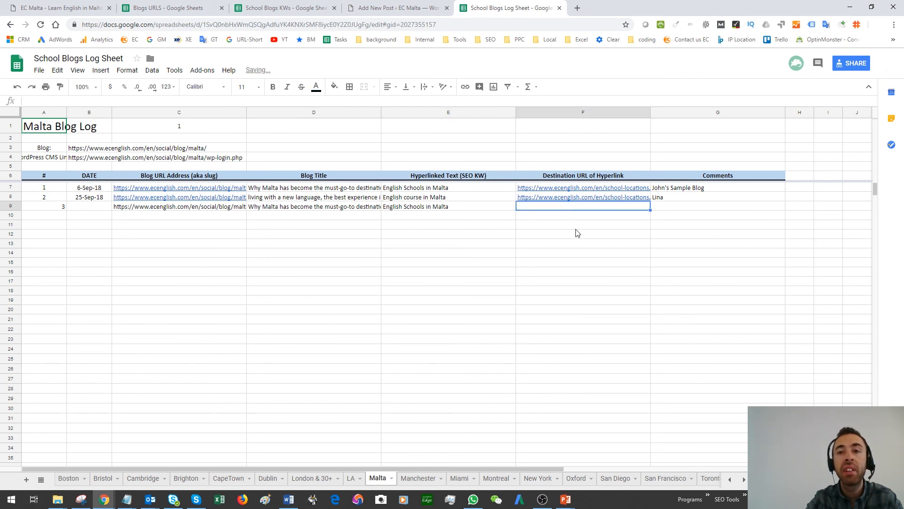
Copy the "English Schools in Malta" link's URL from the WordPress post into entry 3's Destination URL cell, and close the log sheet
click(384, 8)
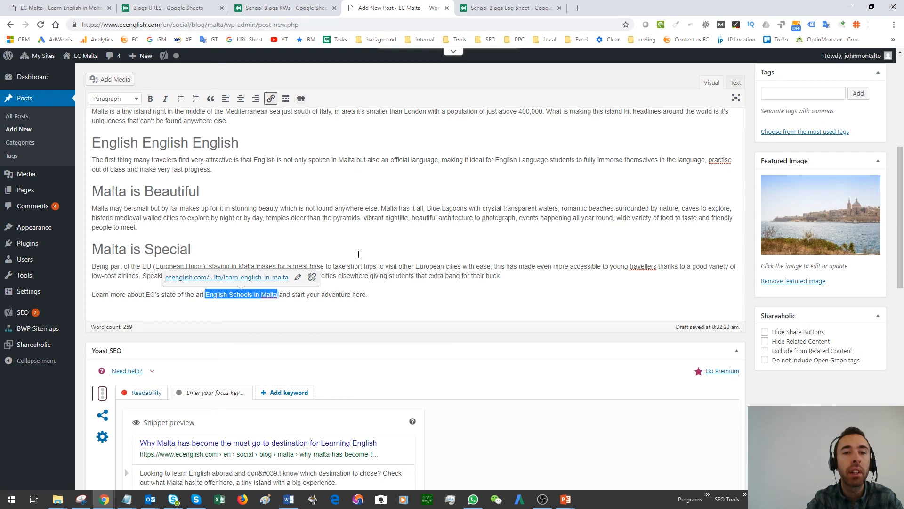
click(297, 281)
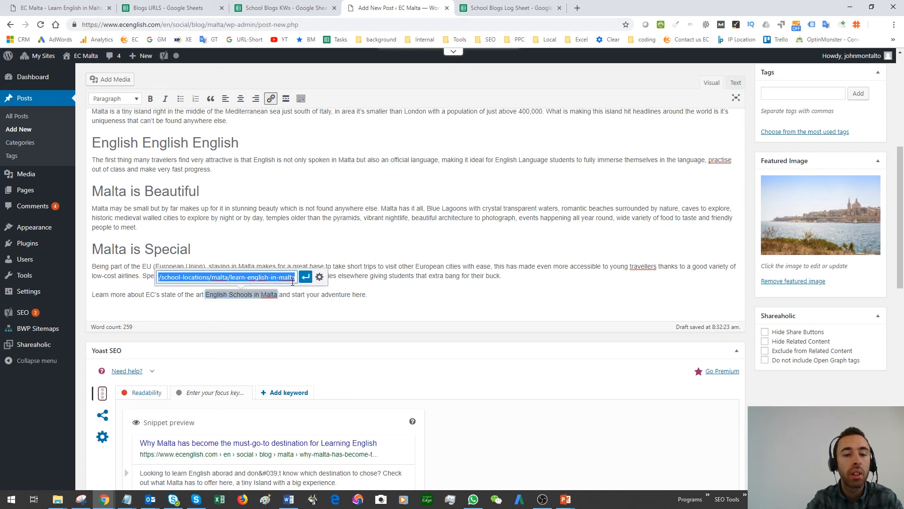
click(307, 280)
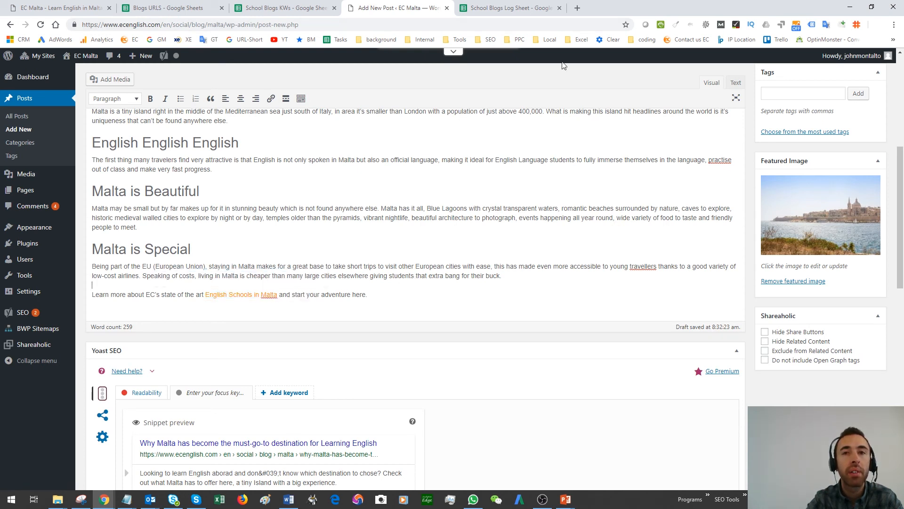
click(502, 12)
key(ctrl+v)
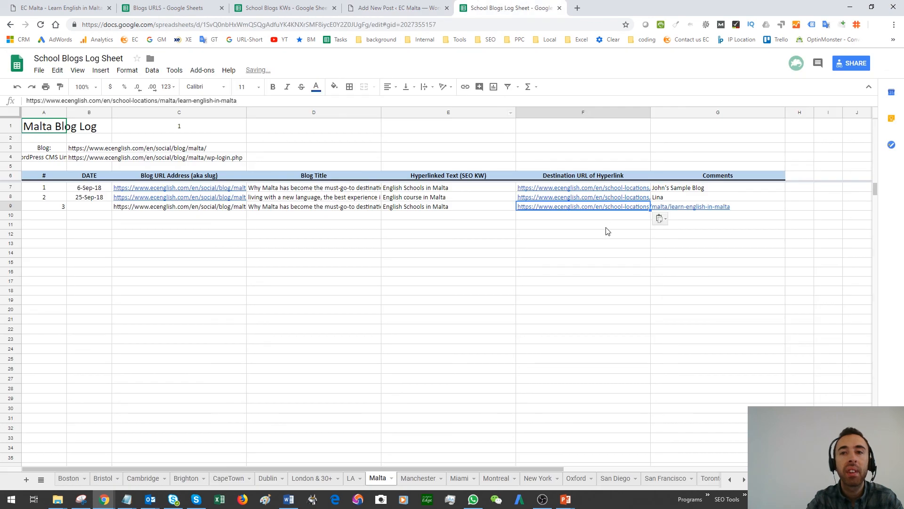
click(610, 236)
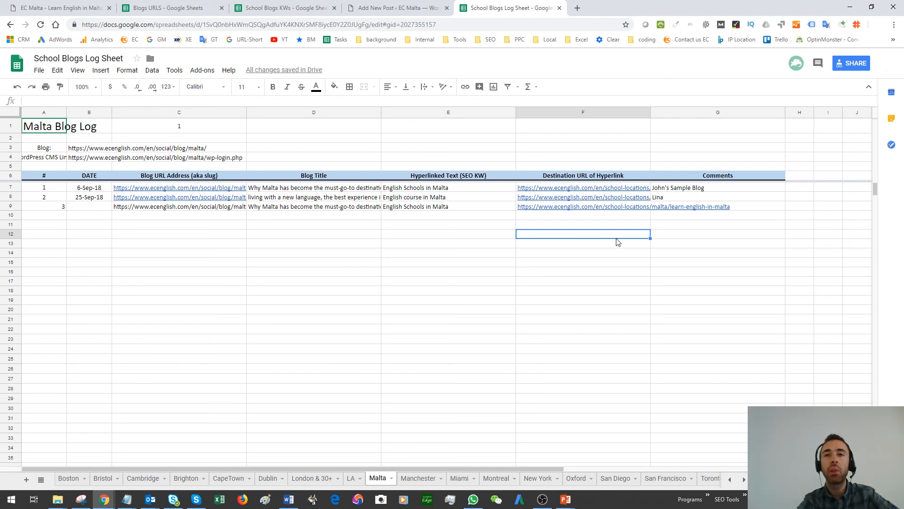
click(559, 8)
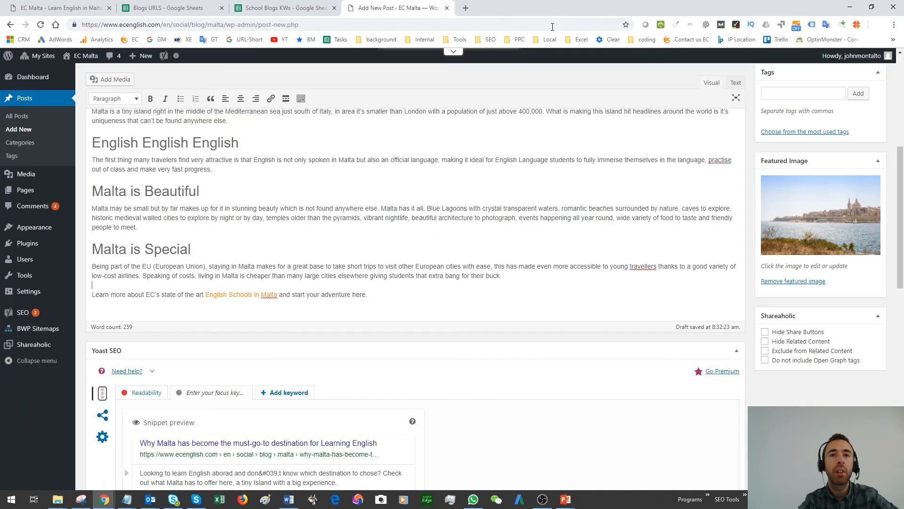